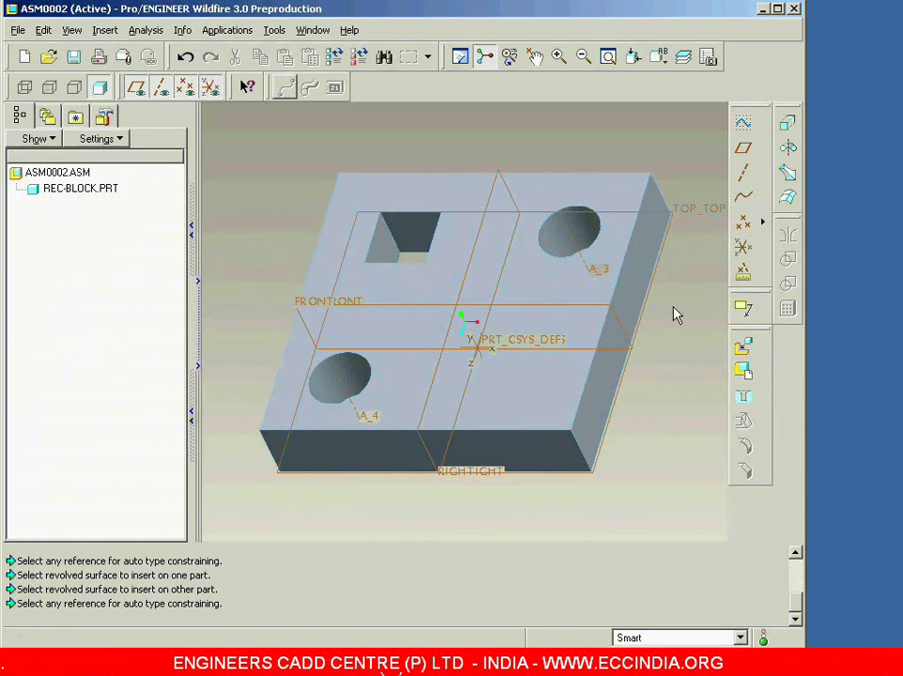
Add cylinder.prt to the assembly with an Insert constraint between its curved surface and the block's A_3 hole
{"action": "left_click", "coordinate": [745, 352]}
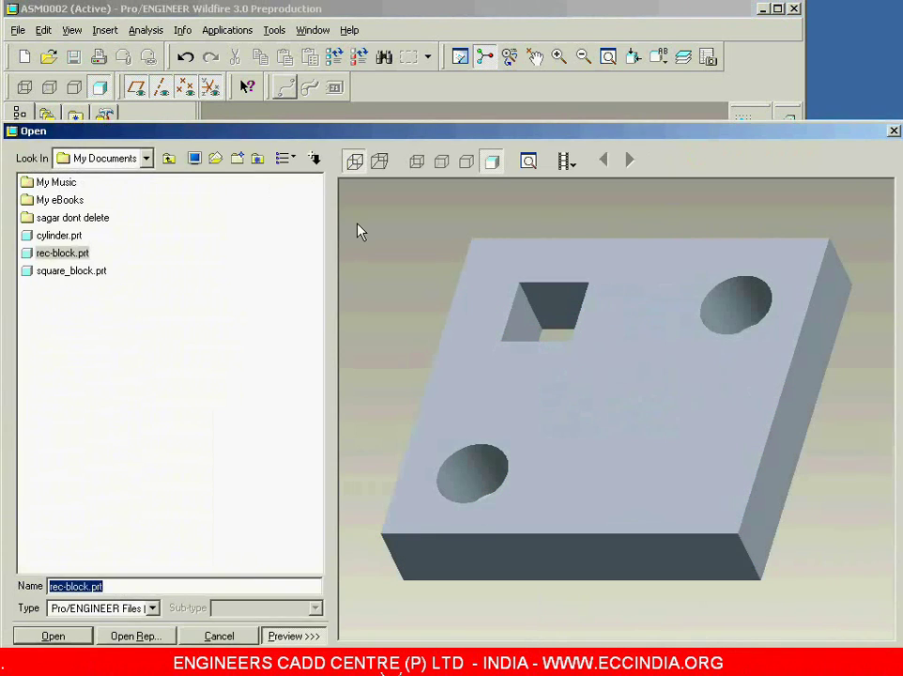
{"action": "left_click", "coordinate": [56, 236]}
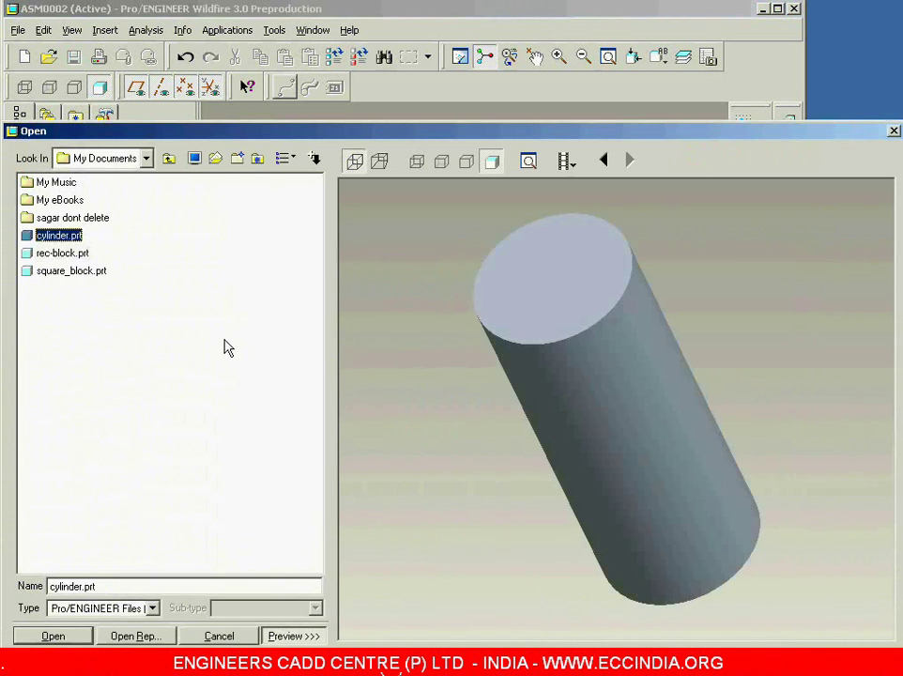
{"action": "left_click", "coordinate": [53, 636]}
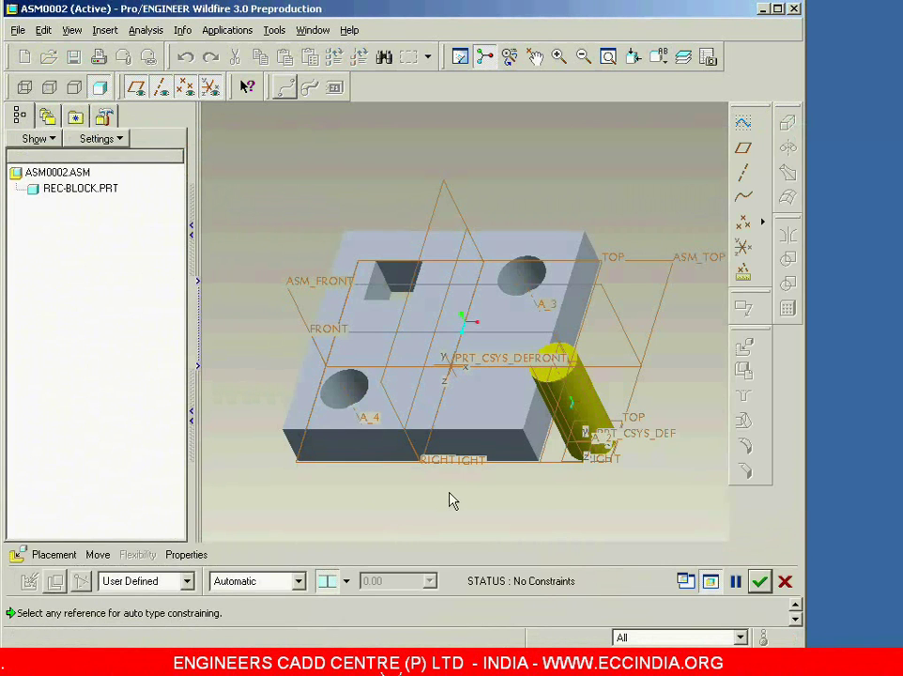
{"action": "left_click", "coordinate": [299, 581]}
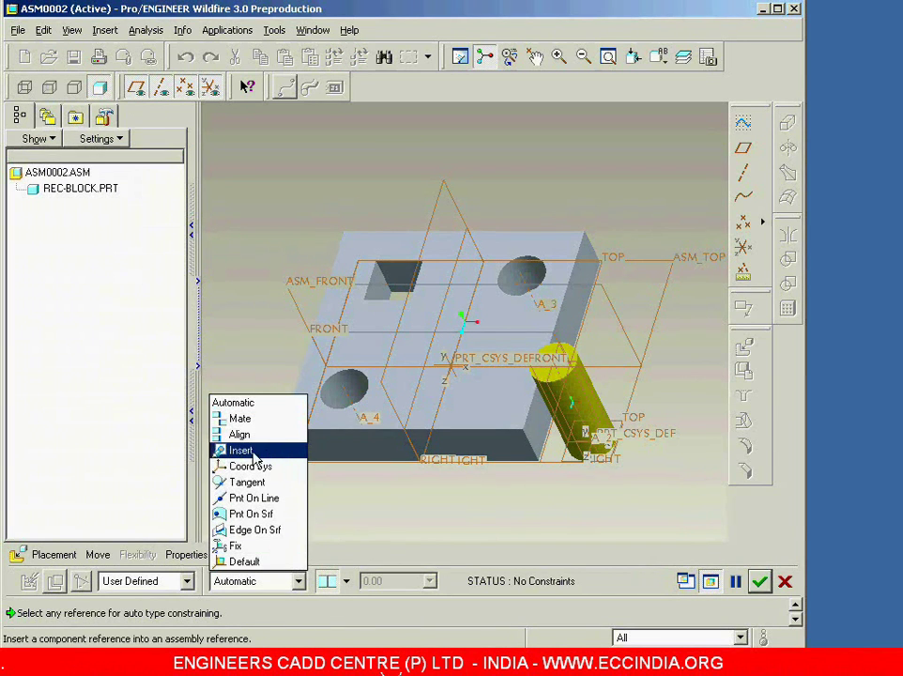
{"action": "left_click", "coordinate": [219, 452]}
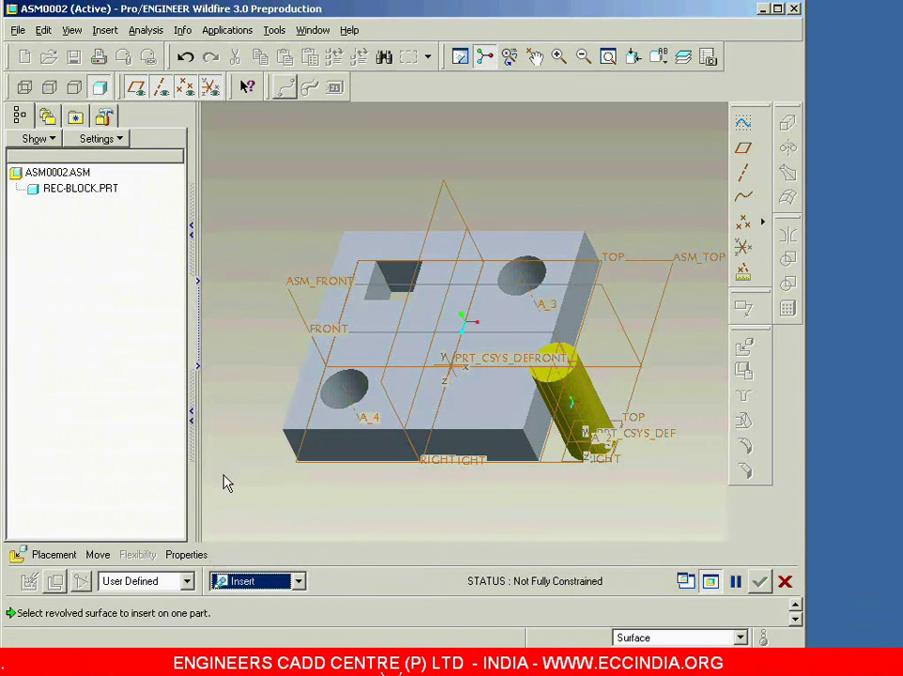
{"action": "left_click", "coordinate": [584, 415]}
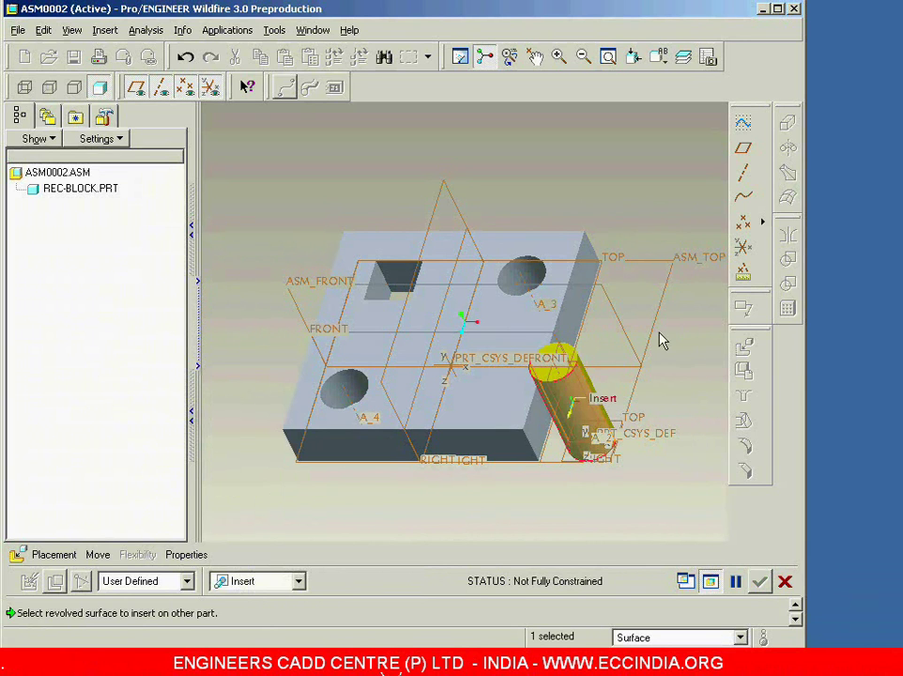
{"action": "left_click", "coordinate": [523, 275]}
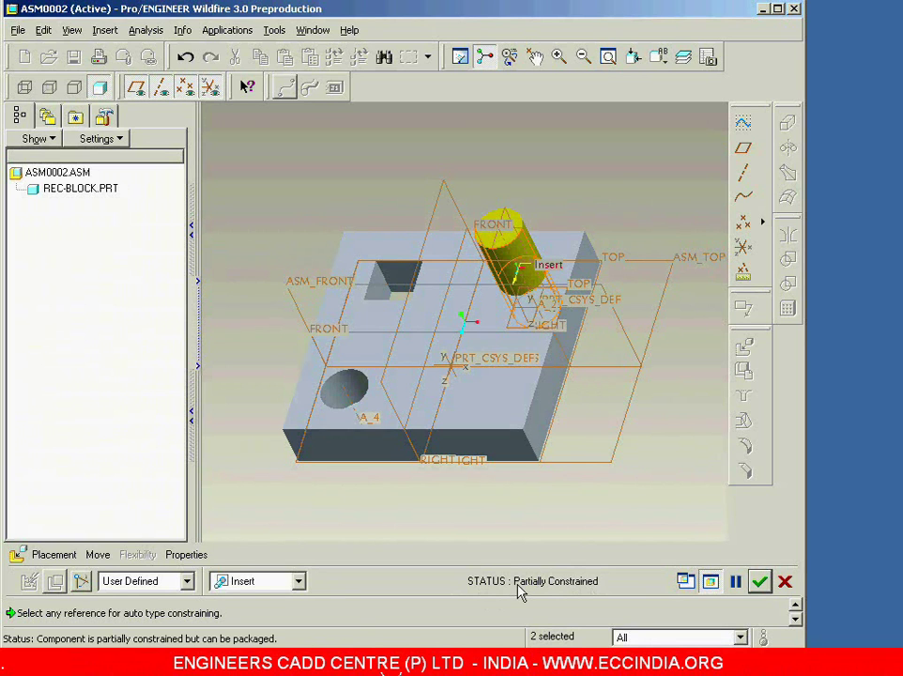
Slide and rotate the inserted cylinder in its hole to test its remaining freedom, and cancel its placement
{"action": "middle_click_drag", "start_coordinate": [637, 492], "coordinate": [637, 492]}
{"action": "right_click_drag", "start_coordinate": [631, 358], "coordinate": [575, 346], "text": "ctrl+alt"}
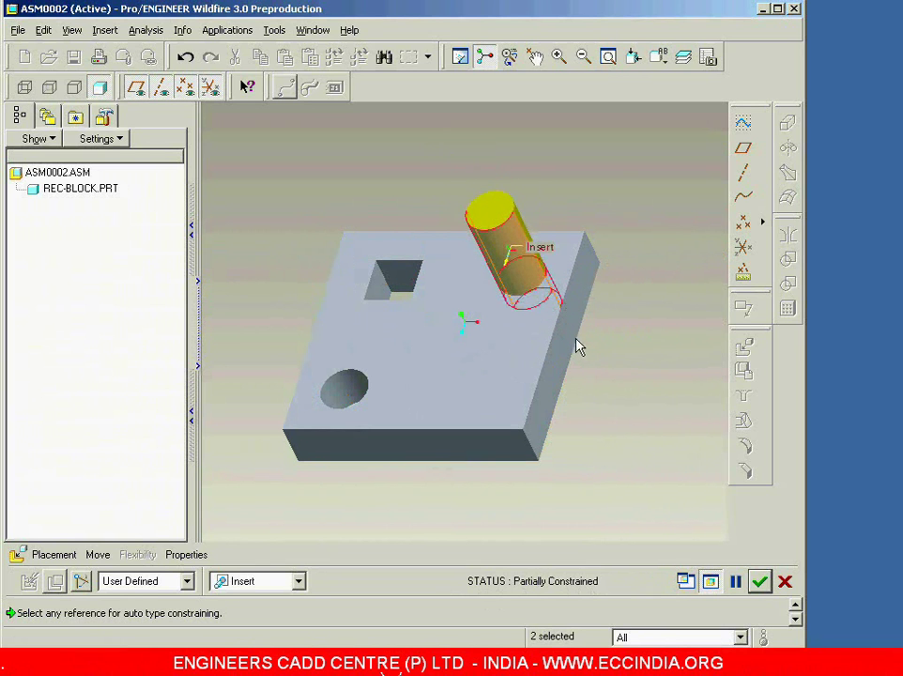
{"action": "mouse_move", "coordinate": [536, 319]}
{"action": "middle_mouse_down", "text": "ctrl+alt"}
{"action": "mouse_move", "coordinate": [610, 186]}
{"action": "mouse_move", "coordinate": [545, 287]}
{"action": "mouse_move", "coordinate": [520, 285]}
{"action": "mouse_move", "coordinate": [569, 232]}
{"action": "mouse_move", "coordinate": [508, 296]}
{"action": "mouse_move", "coordinate": [595, 197]}
{"action": "mouse_move", "coordinate": [462, 313]}
{"action": "mouse_move", "coordinate": [540, 252]}
{"action": "mouse_move", "coordinate": [475, 302]}
{"action": "mouse_move", "coordinate": [571, 210]}
{"action": "mouse_move", "coordinate": [544, 238]}
{"action": "mouse_move", "coordinate": [556, 234]}
{"action": "mouse_move", "coordinate": [590, 178]}
{"action": "mouse_move", "coordinate": [549, 291]}
{"action": "middle_mouse_up", "text": "ctrl+alt"}
{"action": "right_click_drag", "start_coordinate": [548, 281], "coordinate": [517, 238], "text": "ctrl+alt"}
{"action": "mouse_move", "coordinate": [517, 232]}
{"action": "middle_mouse_down", "text": "ctrl+alt"}
{"action": "mouse_move", "coordinate": [565, 172]}
{"action": "mouse_move", "coordinate": [466, 246]}
{"action": "mouse_move", "coordinate": [544, 217]}
{"action": "mouse_move", "coordinate": [597, 163]}
{"action": "mouse_move", "coordinate": [525, 220]}
{"action": "middle_mouse_up", "text": "ctrl+alt"}
{"action": "right_click_drag", "start_coordinate": [527, 221], "coordinate": [590, 169], "text": "ctrl+alt"}
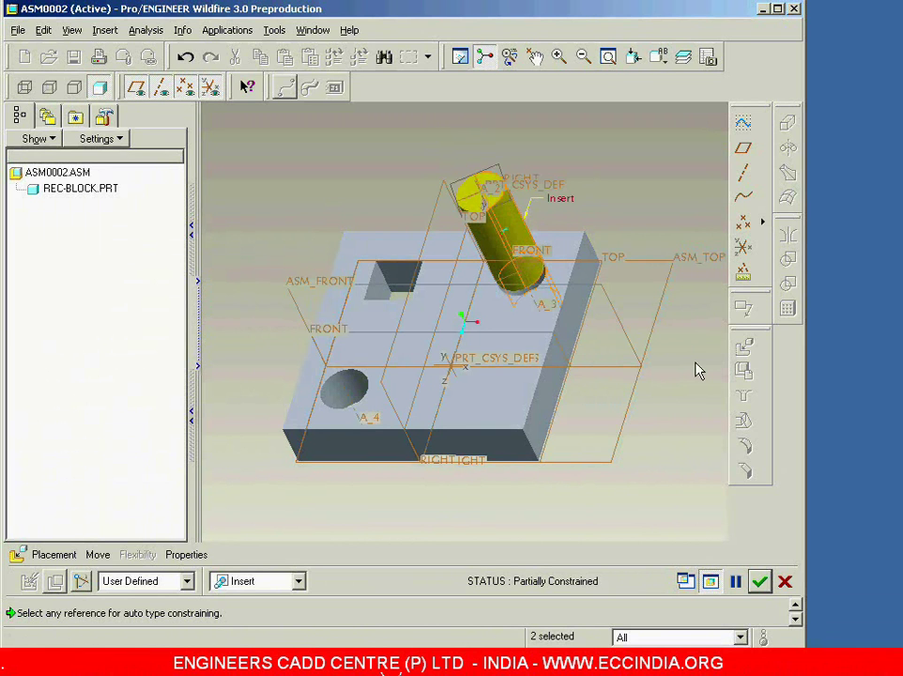
{"action": "left_click", "coordinate": [785, 581]}
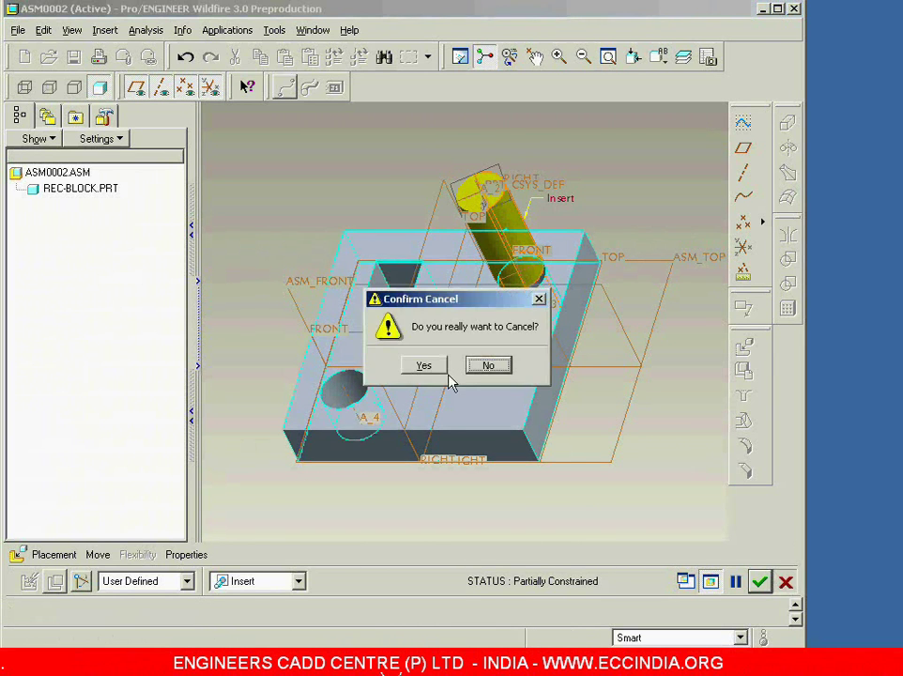
{"action": "left_click", "coordinate": [432, 365]}
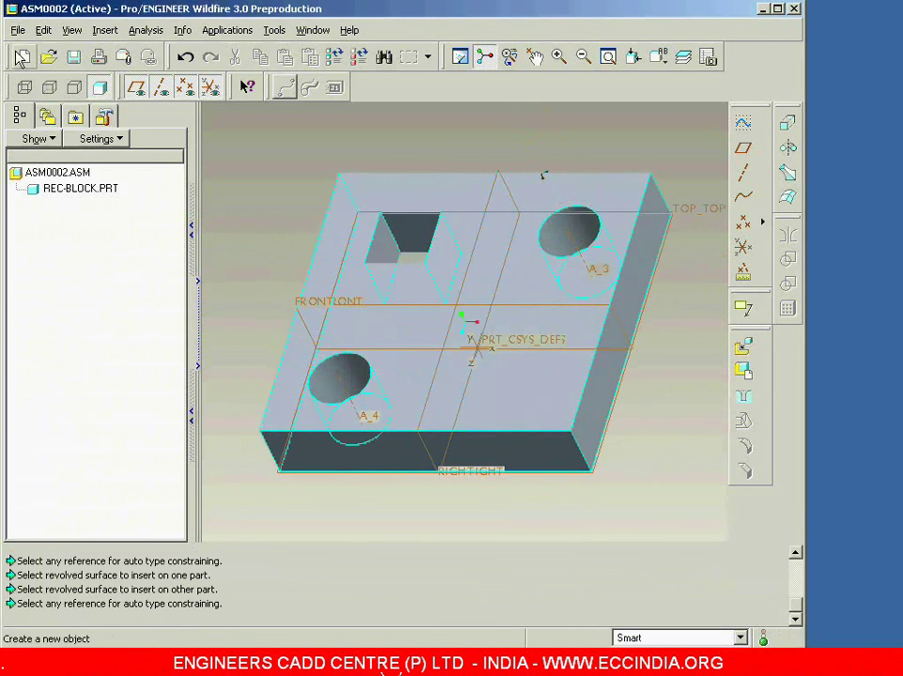
Create a new design assembly named asm0003 using the default template
{"action": "left_click", "coordinate": [24, 57]}
{"action": "left_click", "coordinate": [387, 304]}
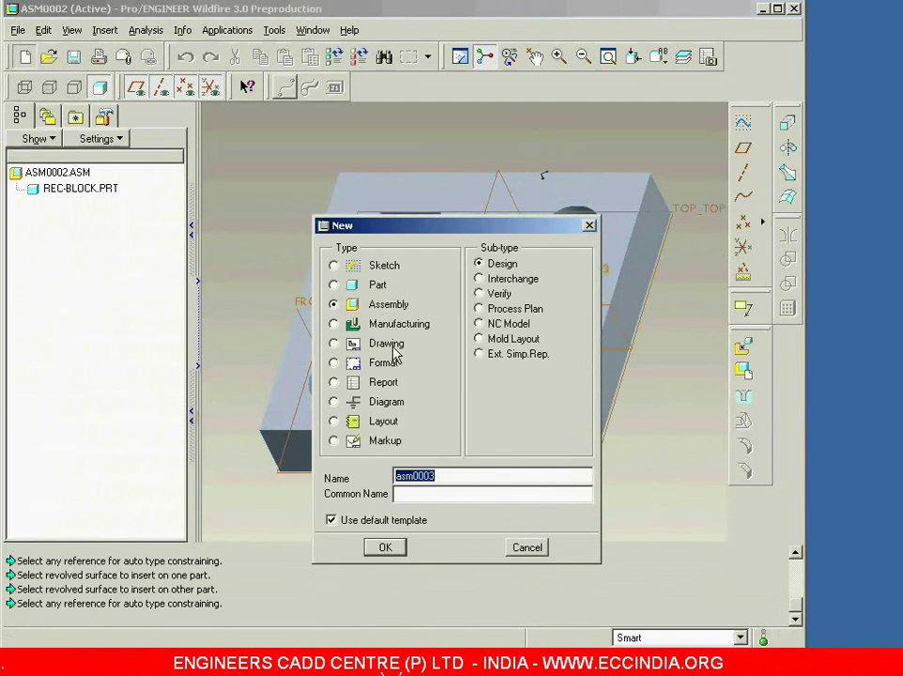
{"action": "left_click", "coordinate": [393, 552]}
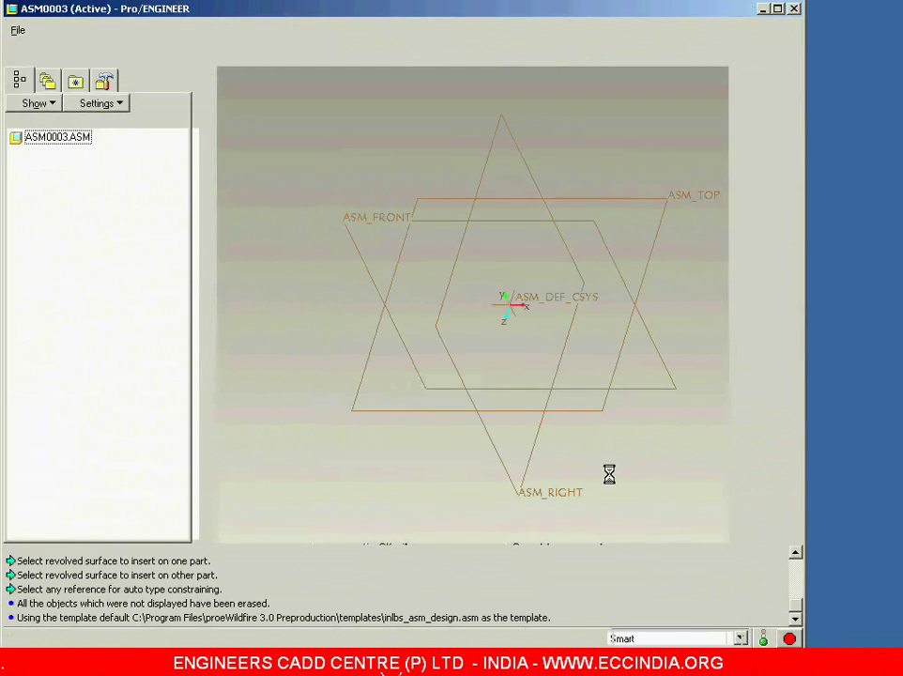
Add cylinder.prt to the new assembly and fix it in place with the Default constraint
{"action": "left_click", "coordinate": [742, 346]}
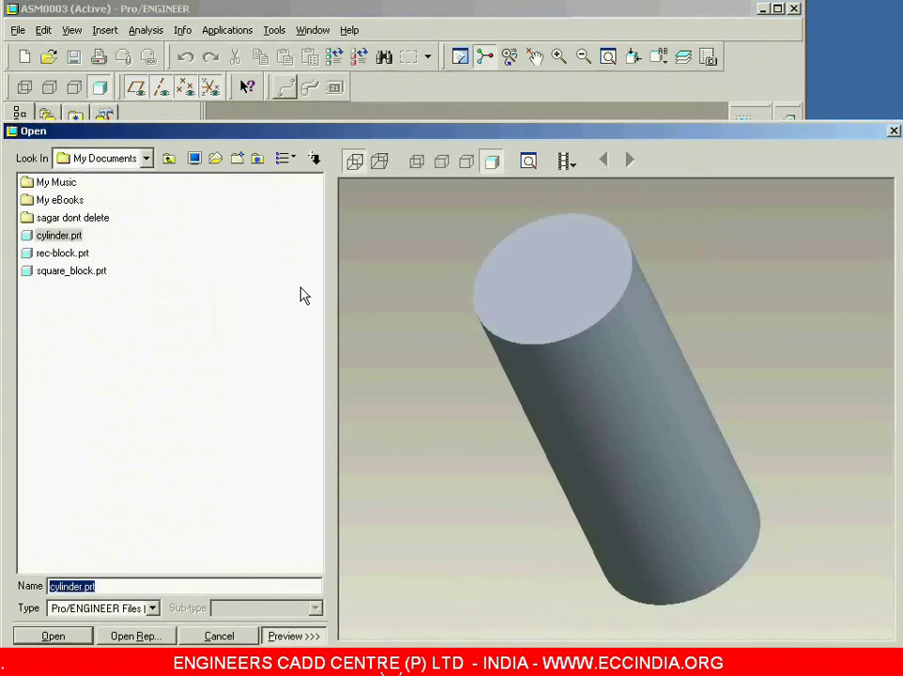
{"action": "left_click", "coordinate": [51, 239]}
{"action": "left_click", "coordinate": [54, 636]}
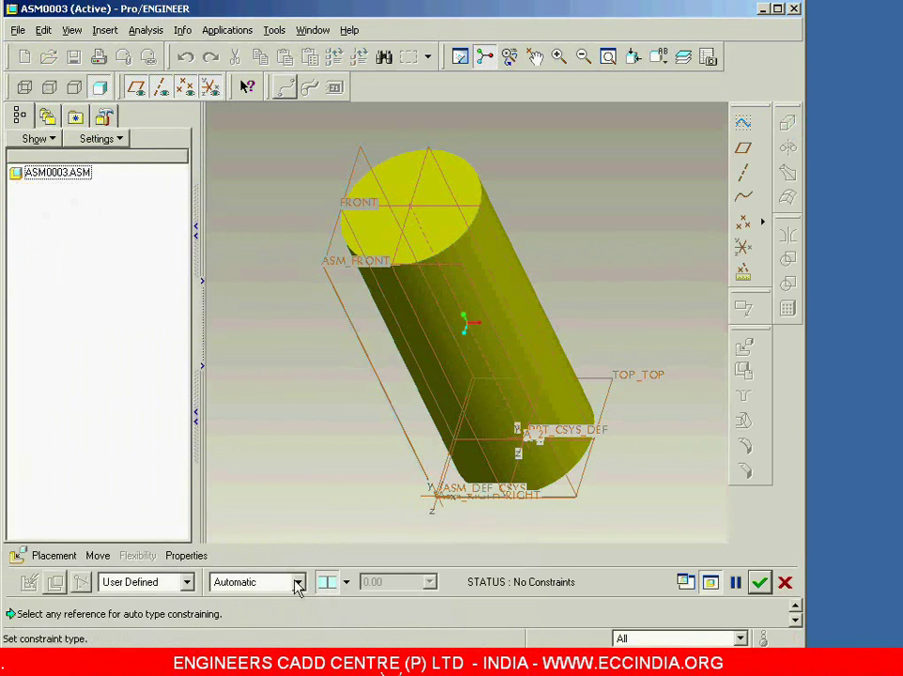
{"action": "left_click", "coordinate": [299, 582]}
{"action": "left_click", "coordinate": [254, 563]}
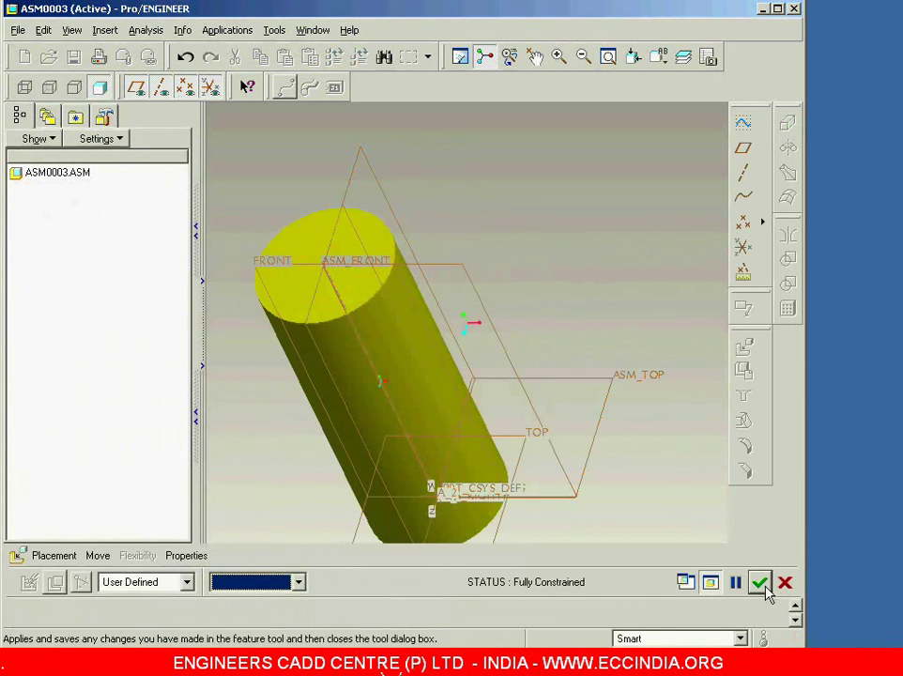
{"action": "left_click", "coordinate": [759, 582]}
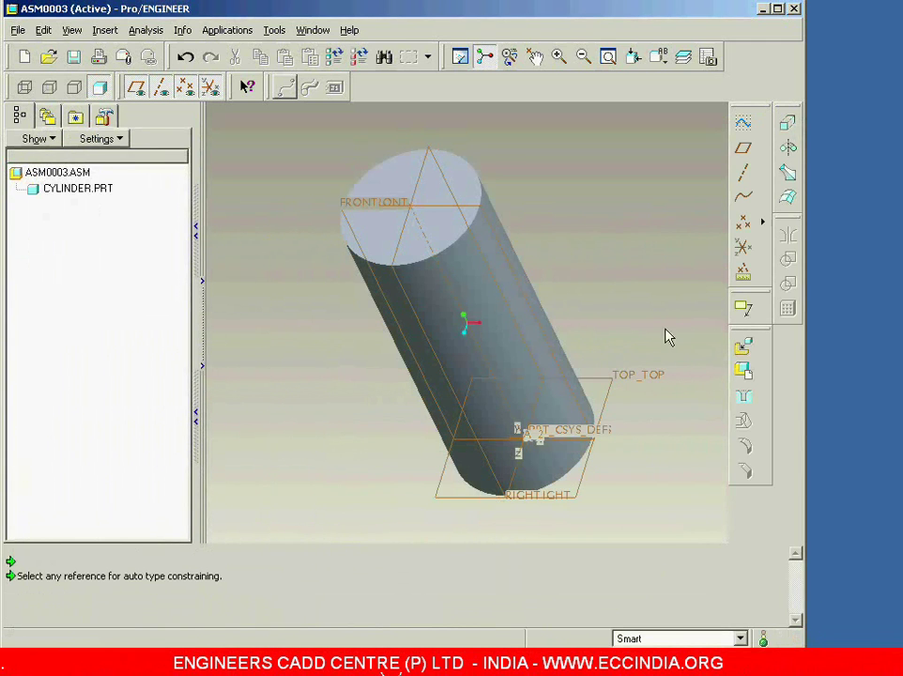
Bring a second copy of cylinder.prt into the assembly for placement
{"action": "left_click", "coordinate": [743, 346]}
{"action": "left_click", "coordinate": [60, 235]}
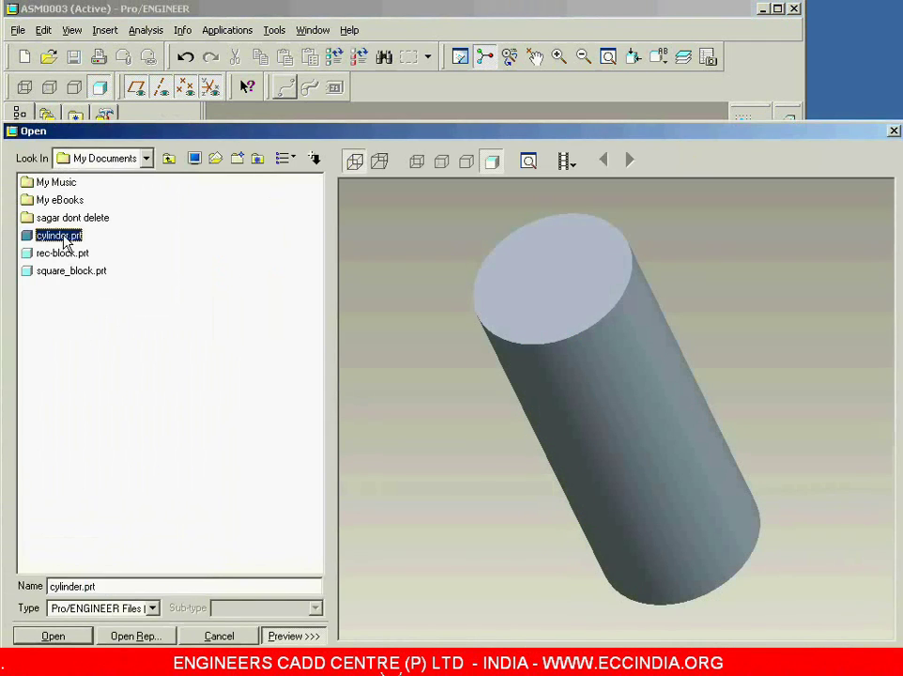
{"action": "left_click", "coordinate": [56, 636]}
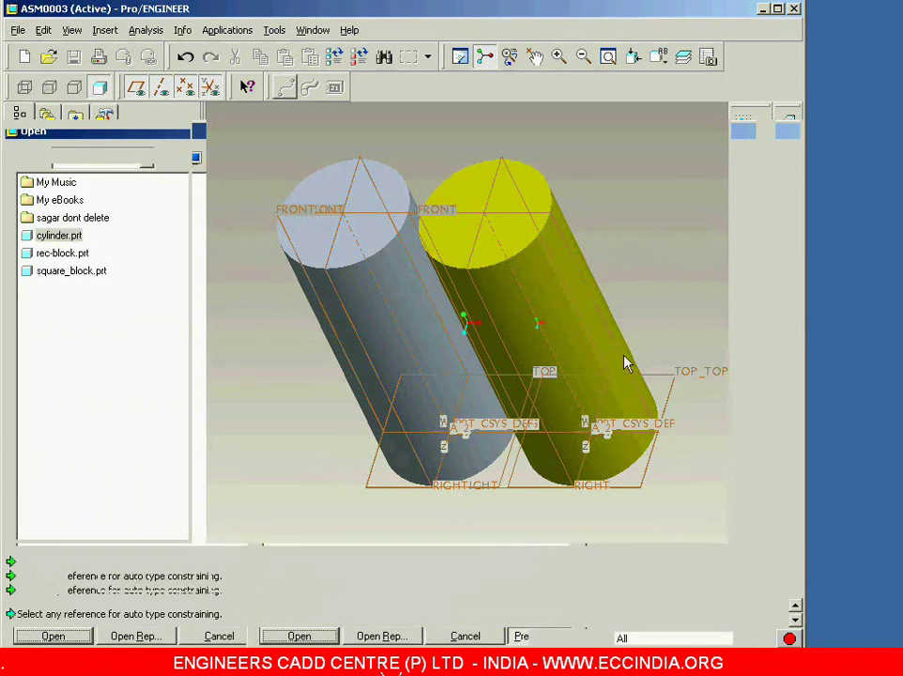
Constrain the second cylinder to the first with an Align between their end faces and a Tangent between their curved surfaces
{"action": "left_click", "coordinate": [470, 192]}
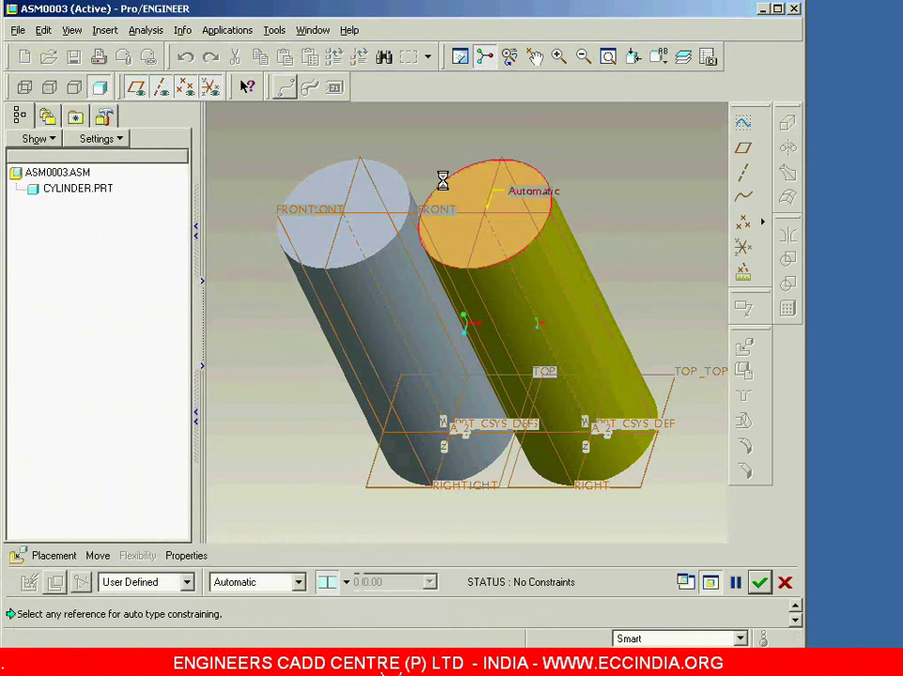
{"action": "left_click", "coordinate": [383, 195]}
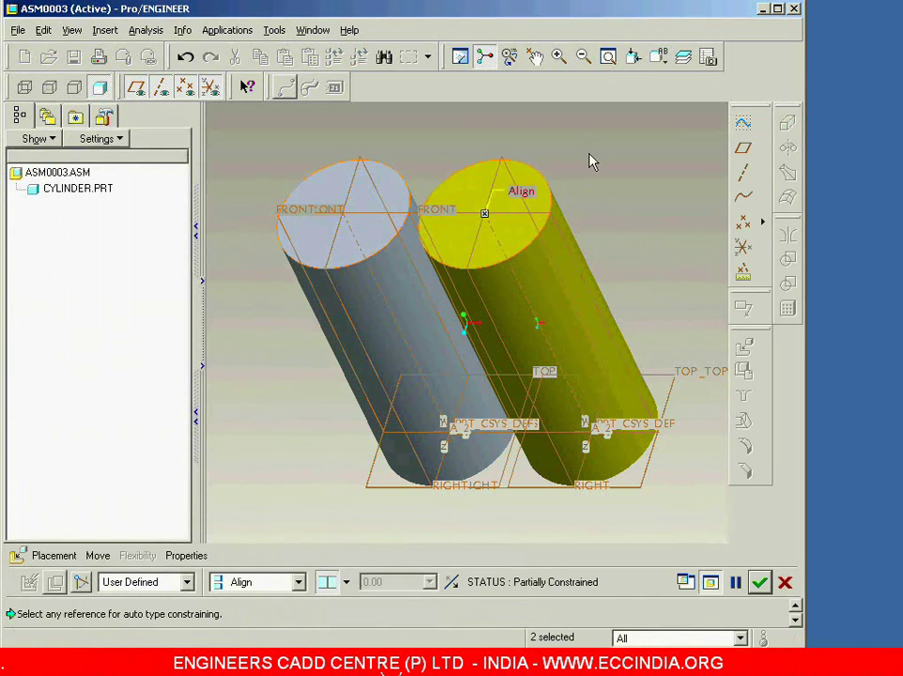
{"action": "left_click", "coordinate": [54, 555]}
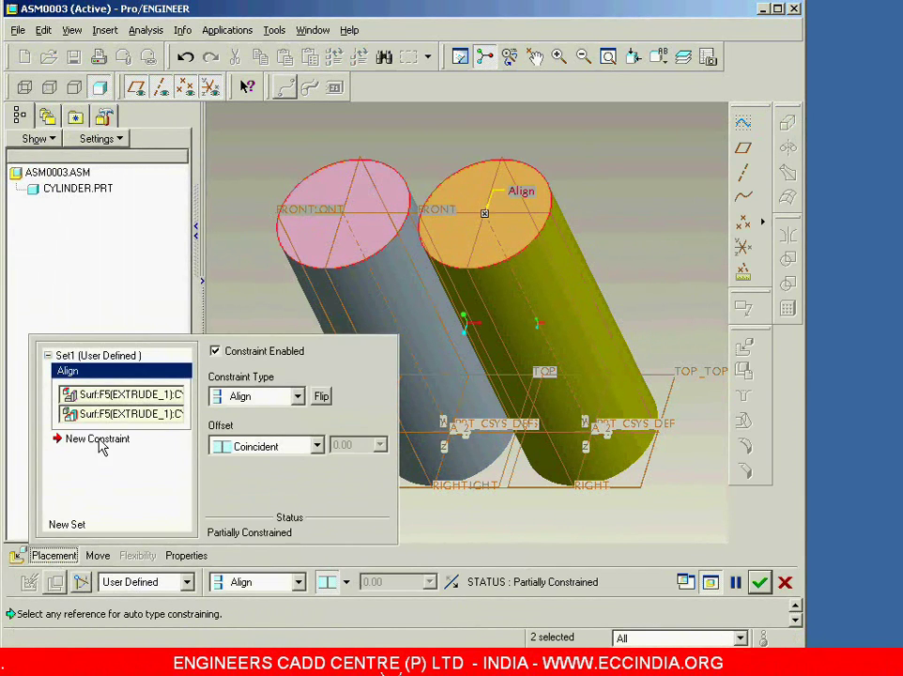
{"action": "left_click", "coordinate": [97, 439]}
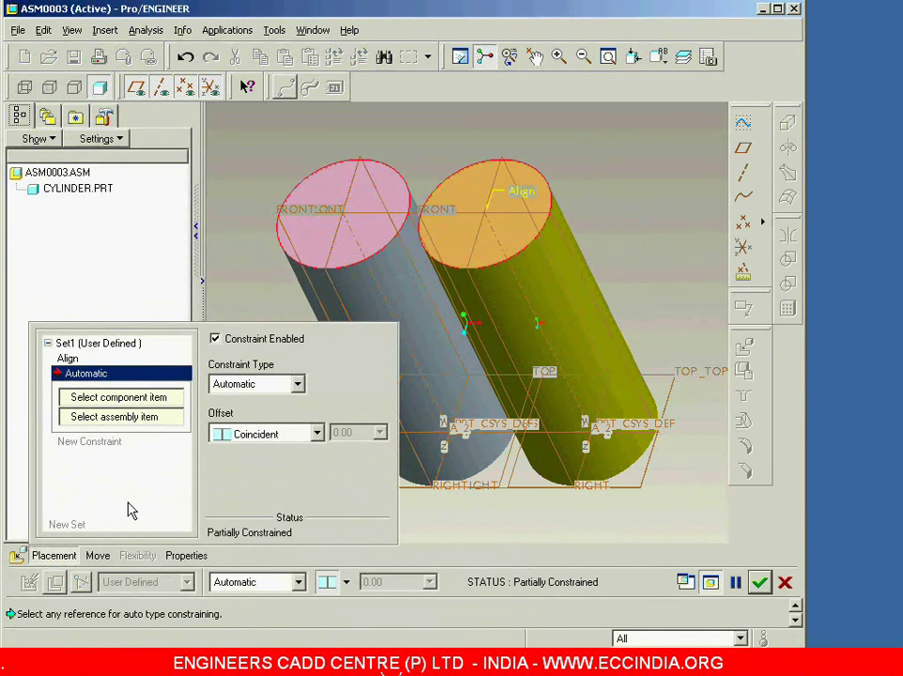
{"action": "left_click", "coordinate": [299, 582]}
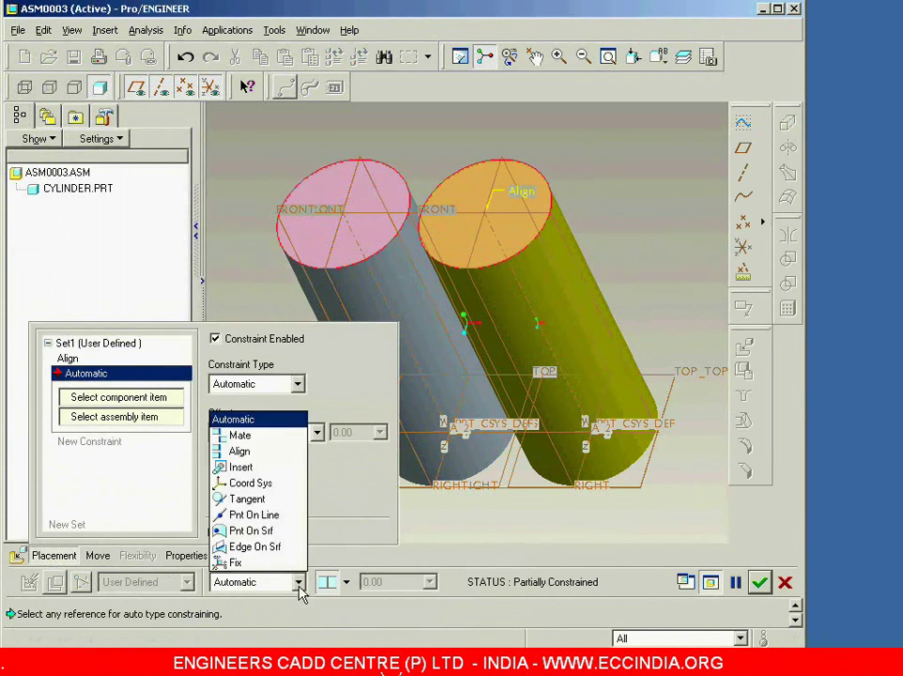
{"action": "left_click", "coordinate": [258, 501]}
{"action": "left_click", "coordinate": [53, 555]}
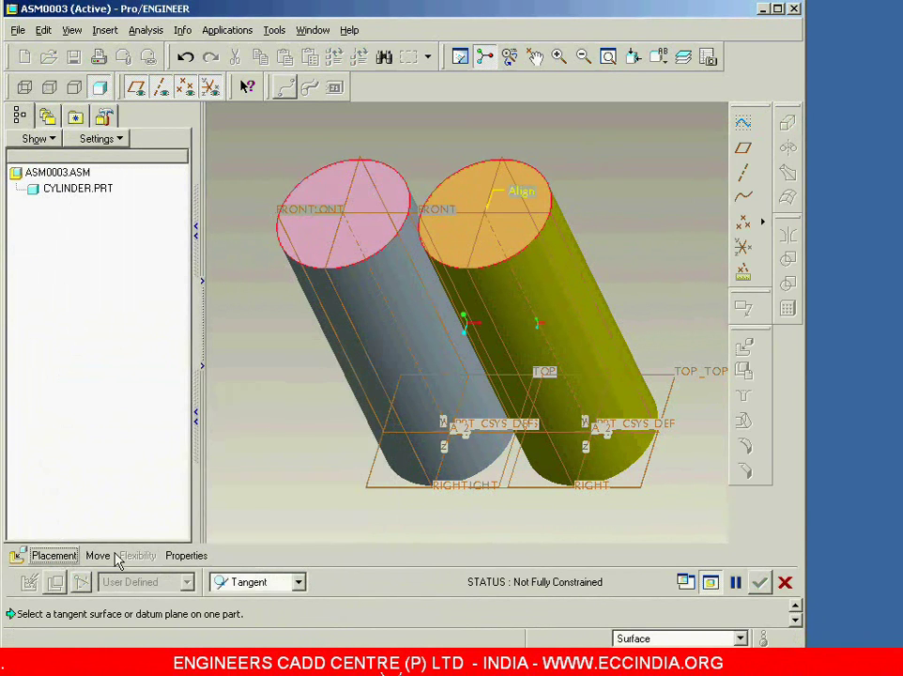
{"action": "middle_click_drag", "start_coordinate": [637, 174], "coordinate": [659, 165], "text": "shift"}
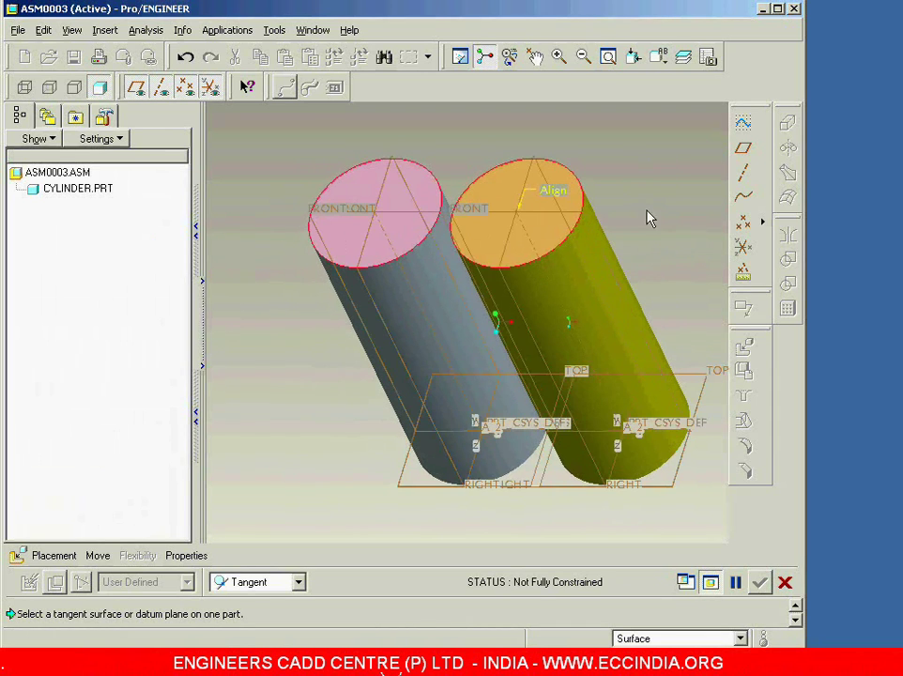
{"action": "left_click", "coordinate": [522, 295]}
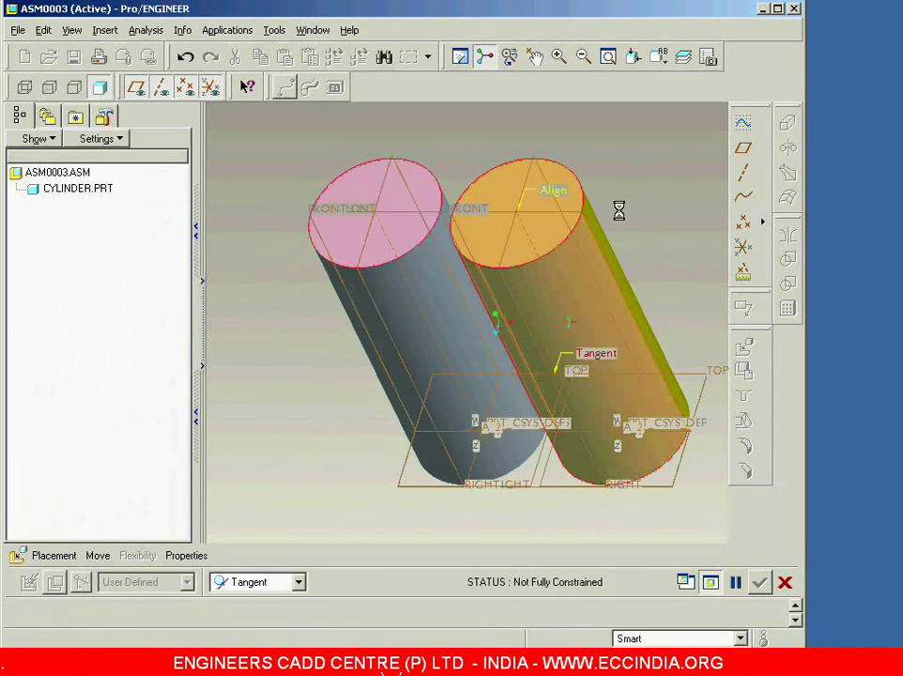
{"action": "left_click", "coordinate": [434, 298]}
Hide the datum planes, axes, points and coordinate systems in the assembly display
{"action": "middle_click_drag", "start_coordinate": [639, 206], "coordinate": [651, 249]}
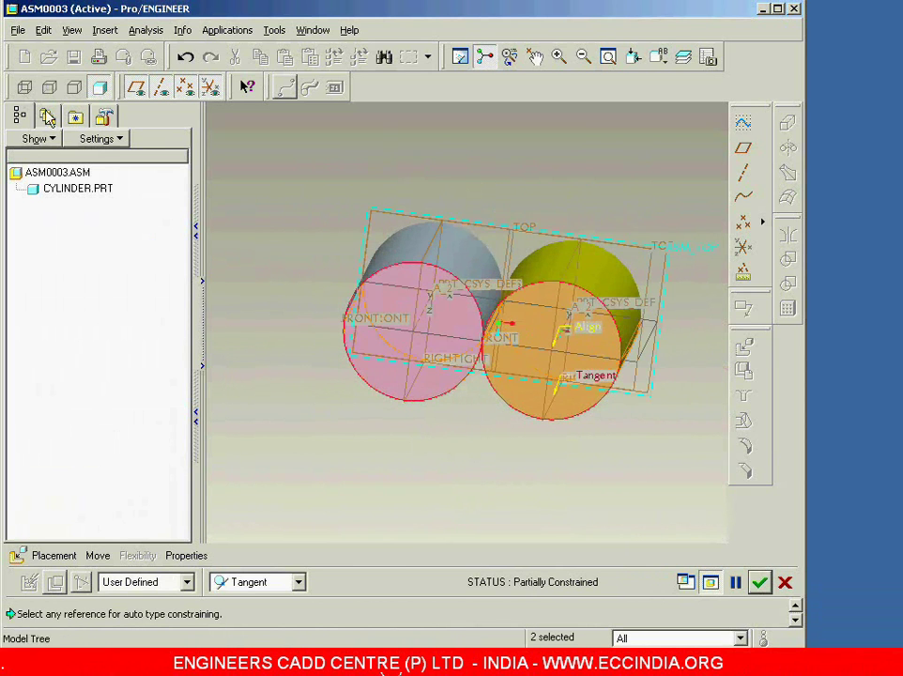
{"action": "left_click", "coordinate": [136, 87]}
{"action": "left_click", "coordinate": [161, 87]}
{"action": "left_click", "coordinate": [185, 87]}
{"action": "left_click", "coordinate": [209, 87]}
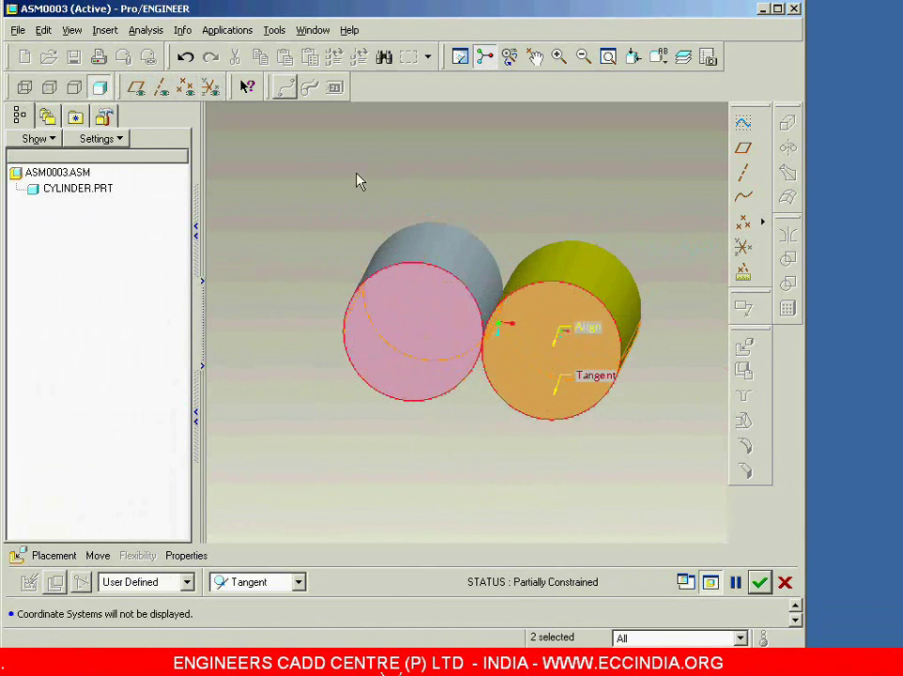
Move the second cylinder around the first one's surface to test the motion left by its Tangent constraint
{"action": "mouse_move", "coordinate": [438, 201]}
{"action": "middle_mouse_down"}
{"action": "mouse_move", "coordinate": [433, 186]}
{"action": "mouse_move", "coordinate": [438, 205]}
{"action": "middle_mouse_up"}
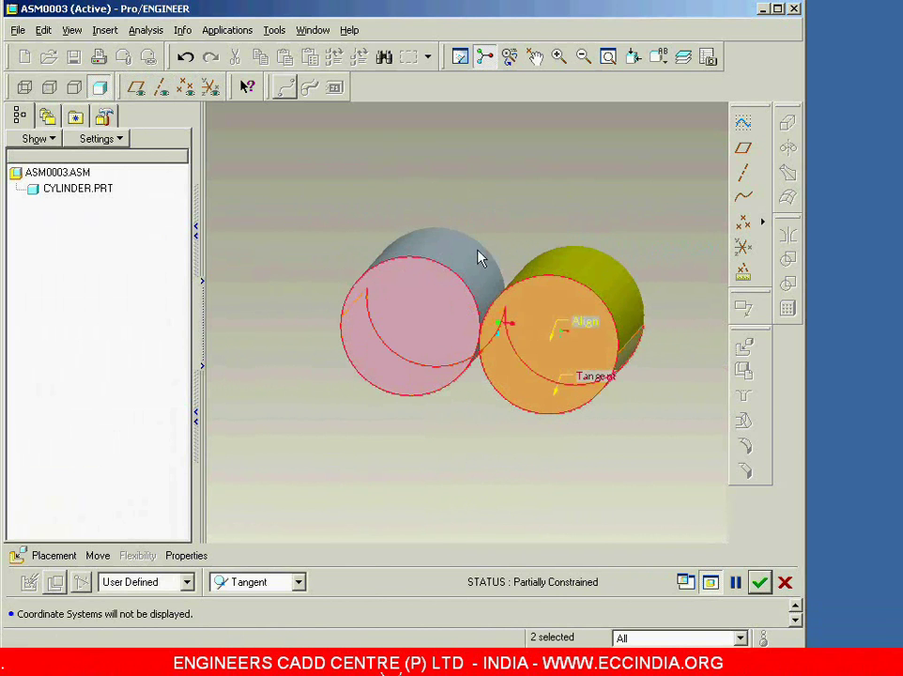
{"action": "middle_click_drag", "start_coordinate": [569, 328], "coordinate": [405, 389], "text": "ctrl+alt"}
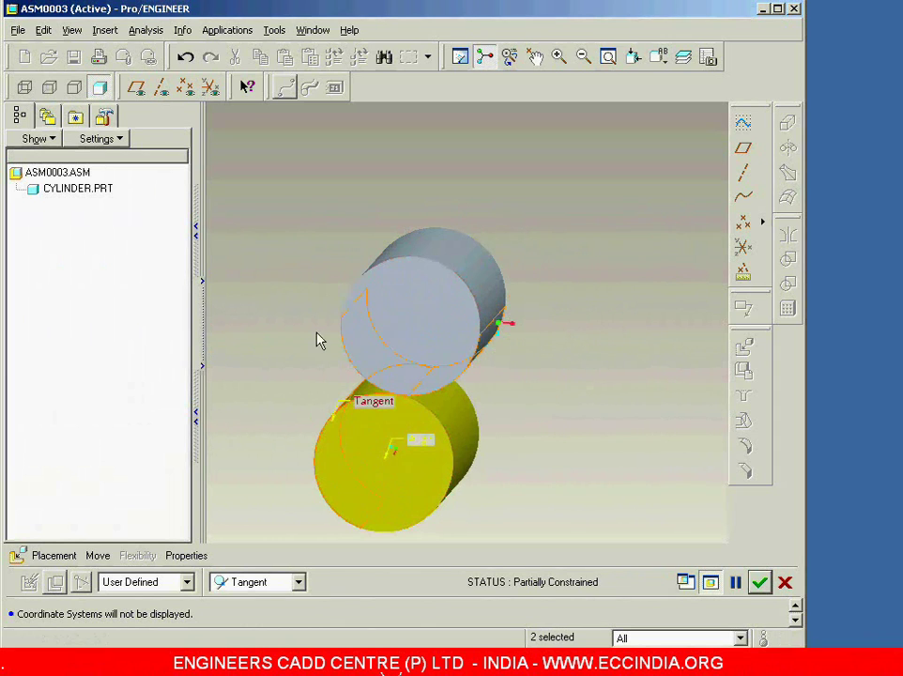
{"action": "left_click", "coordinate": [299, 583]}
{"action": "left_click", "coordinate": [298, 584]}
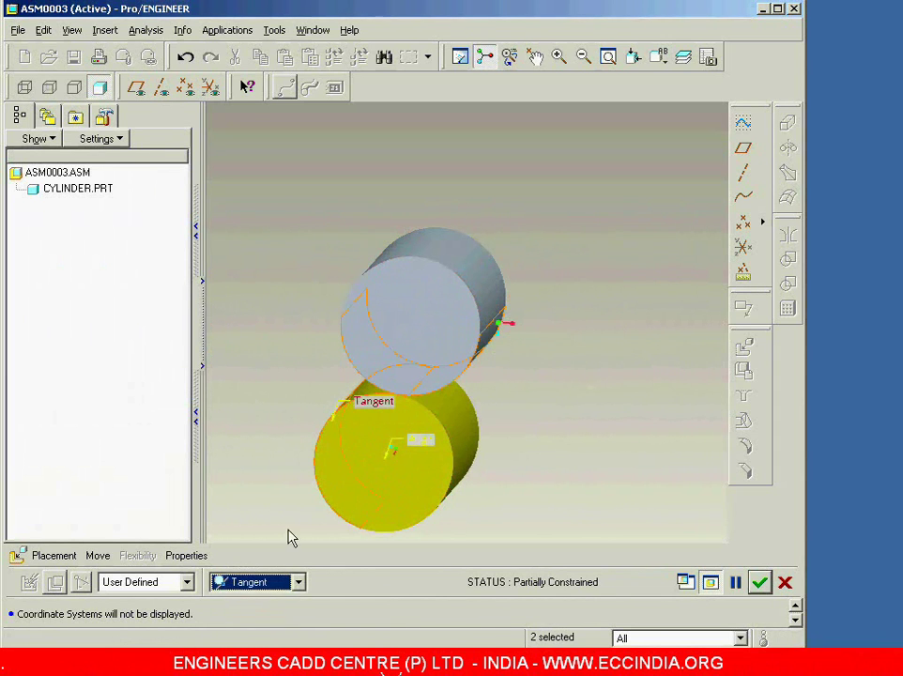
Delete the Align and Tangent constraints from the second cylinder's placement
{"action": "left_click", "coordinate": [56, 556]}
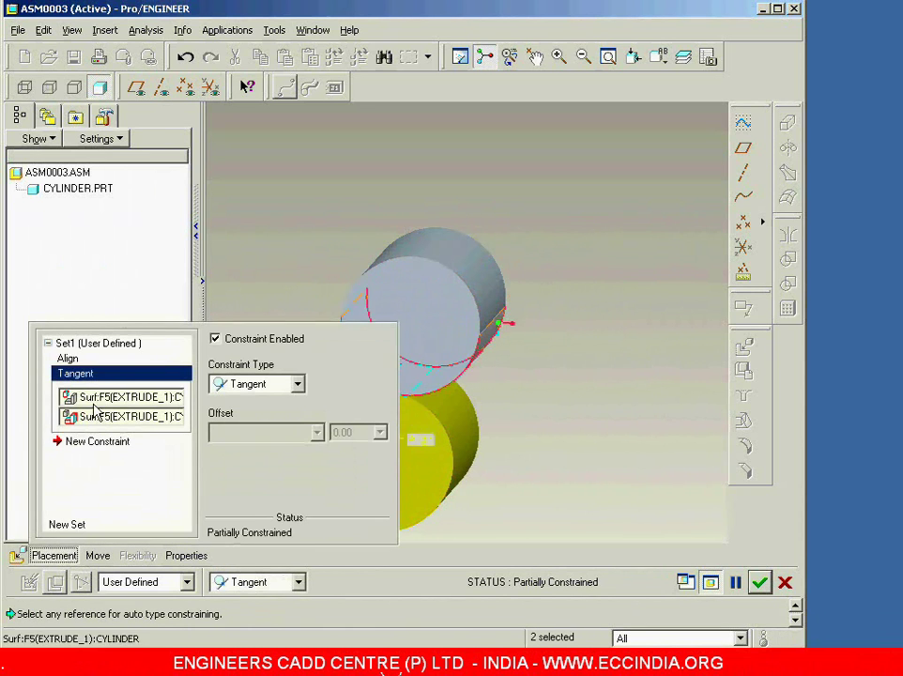
{"action": "left_click", "coordinate": [115, 383]}
{"action": "right_click", "coordinate": [84, 363]}
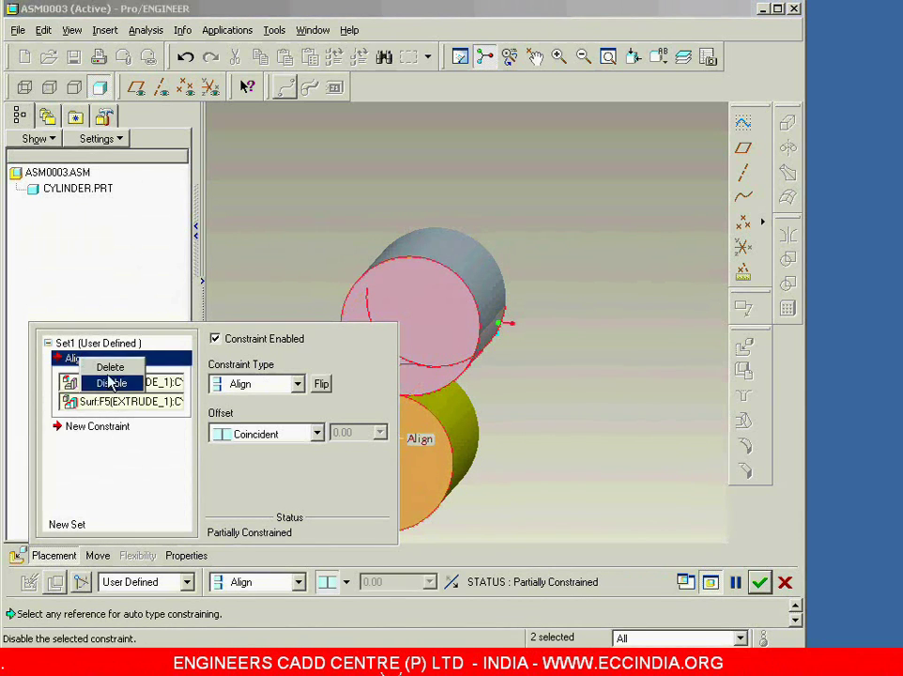
{"action": "left_click", "coordinate": [100, 365]}
Examine the available placement constraint types for the second cylinder, including Fix, Default, Pnt On Line, Pnt On Srf and Edge On Srf
{"action": "left_click", "coordinate": [298, 582]}
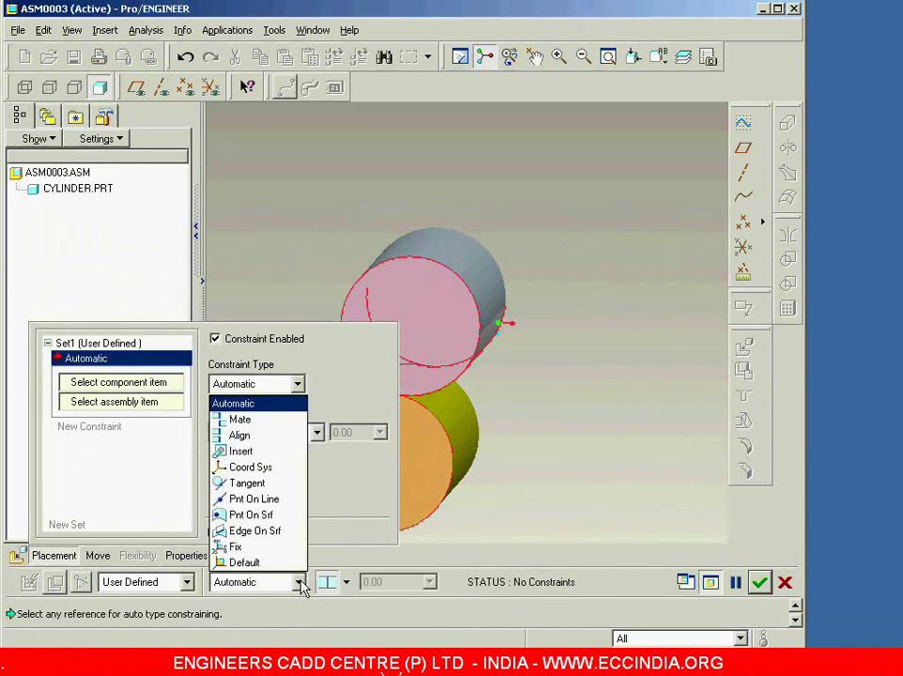
{"action": "left_click", "coordinate": [60, 558]}
{"action": "left_click", "coordinate": [68, 561]}
{"action": "left_click", "coordinate": [299, 582]}
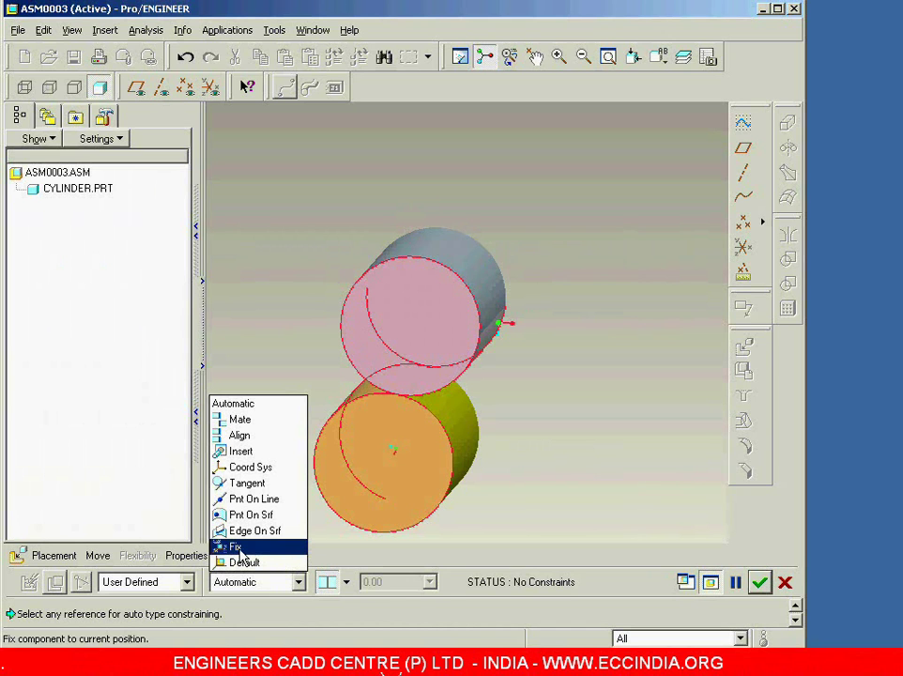
{"action": "left_click", "coordinate": [255, 357]}
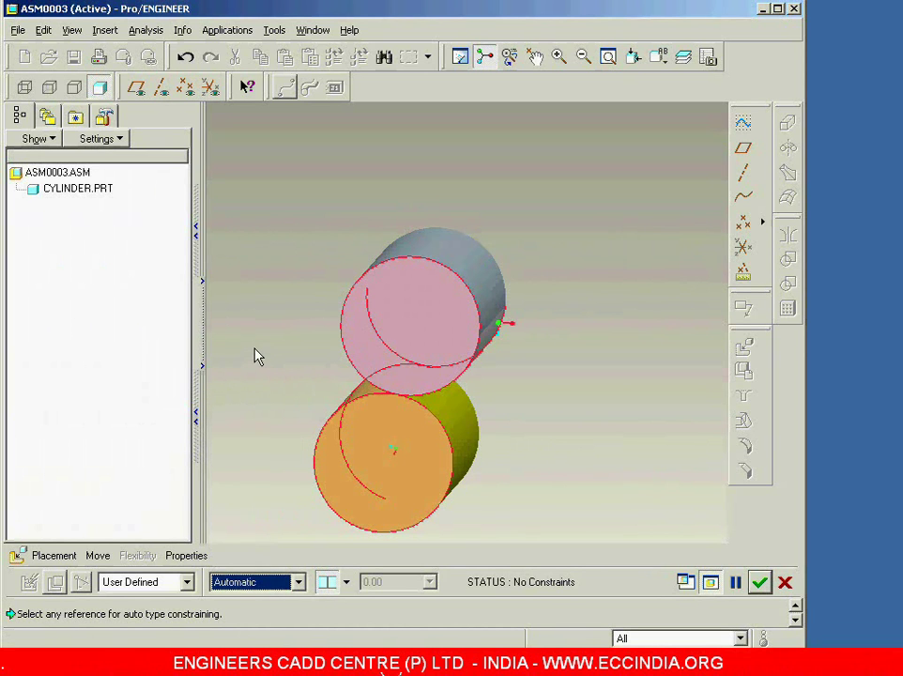
{"action": "middle_click_drag", "start_coordinate": [255, 357], "coordinate": [535, 387]}
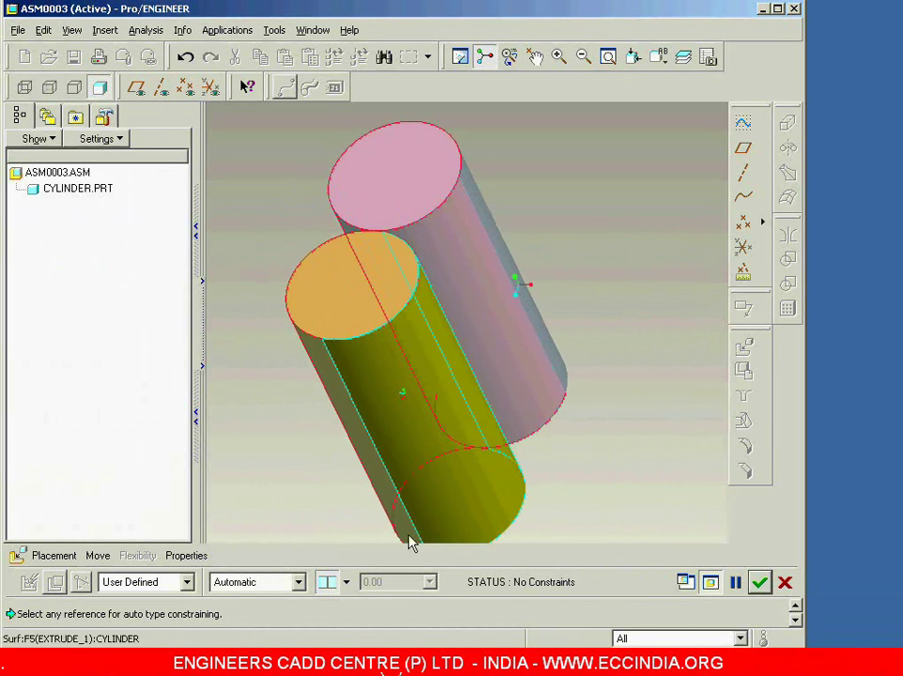
{"action": "left_click", "coordinate": [298, 582]}
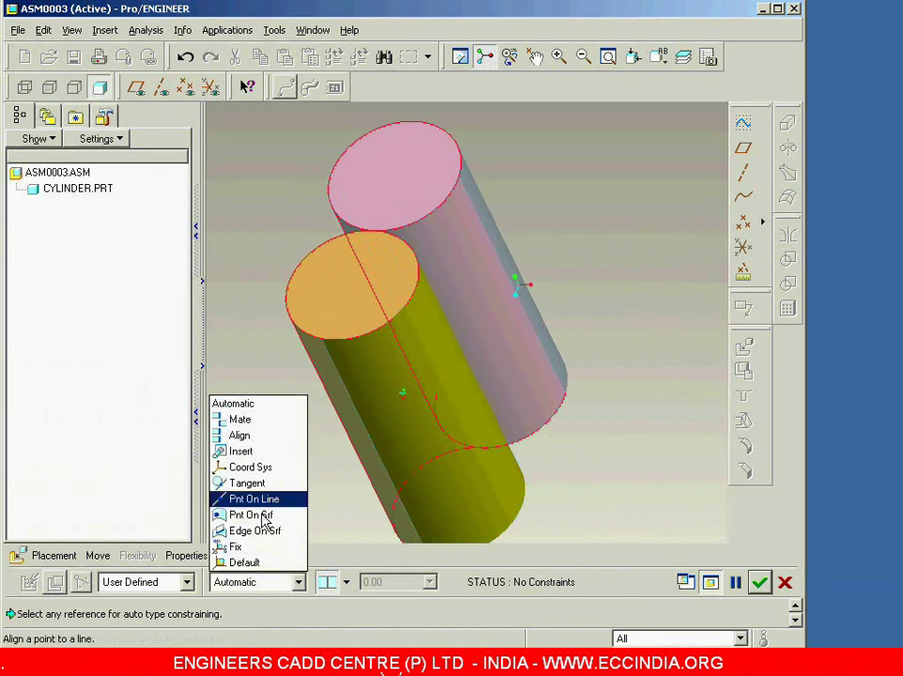
{"action": "left_click", "coordinate": [335, 517]}
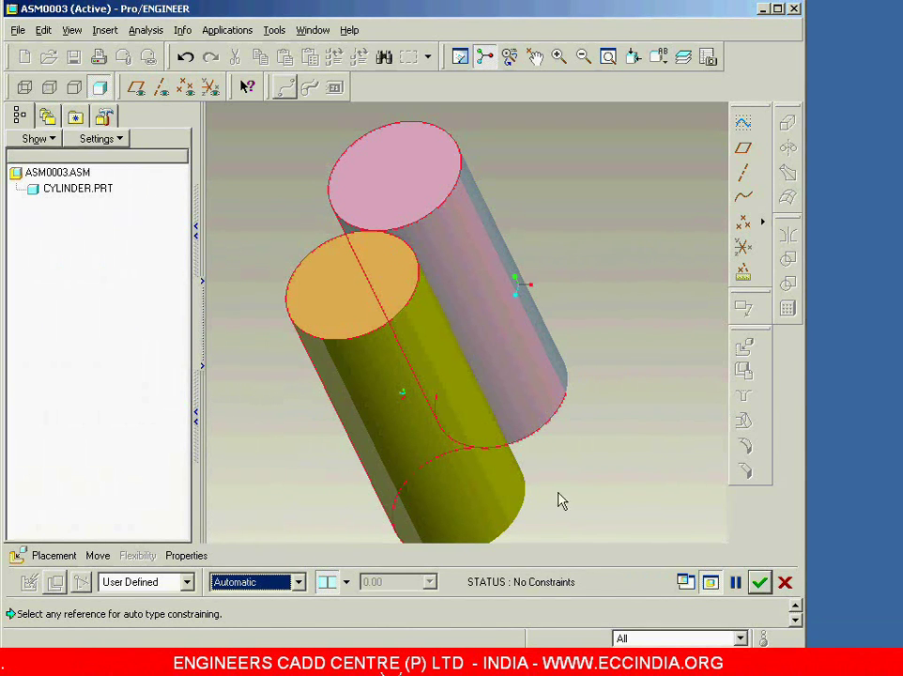
Cancel the second cylinder's placement and close the ASM0003 assembly window to return to ASM0002
{"action": "left_click", "coordinate": [785, 583]}
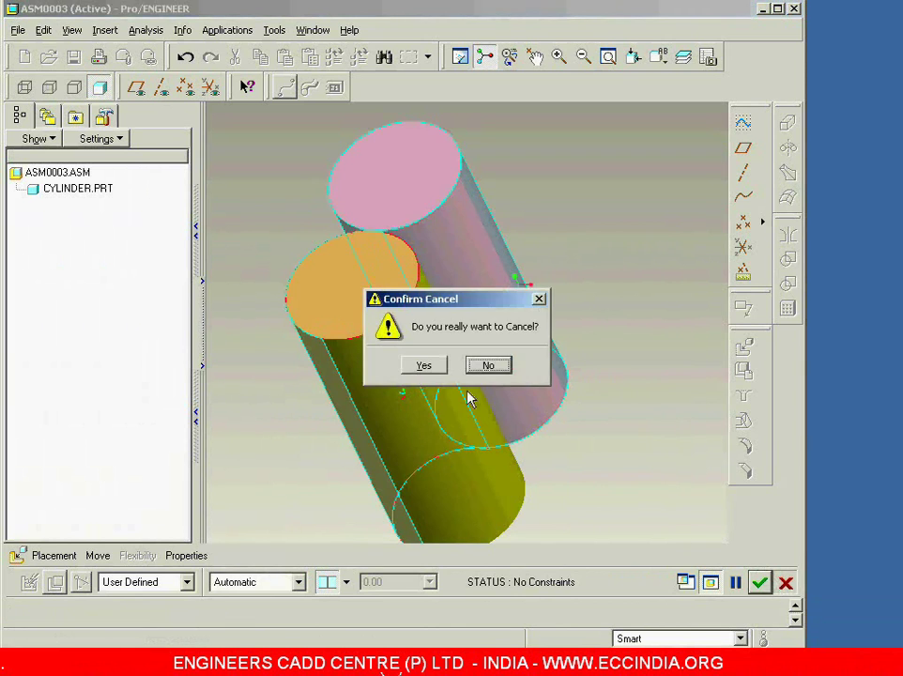
{"action": "left_click", "coordinate": [424, 366]}
{"action": "left_click", "coordinate": [313, 31]}
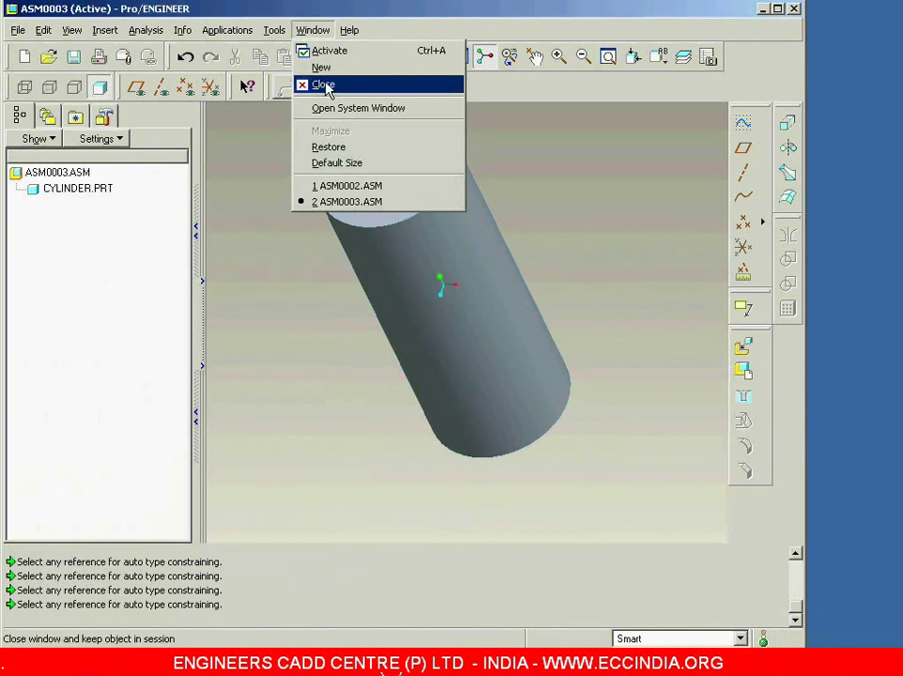
{"action": "left_click", "coordinate": [323, 84]}
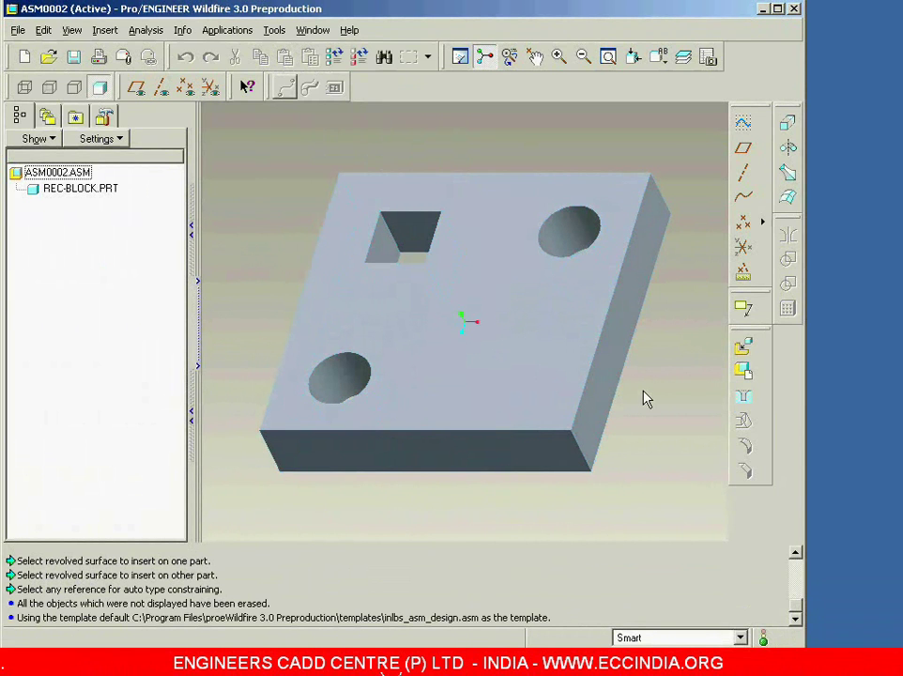
Add the square_block.prt component to the ASM0002 assembly
{"action": "left_click", "coordinate": [744, 348]}
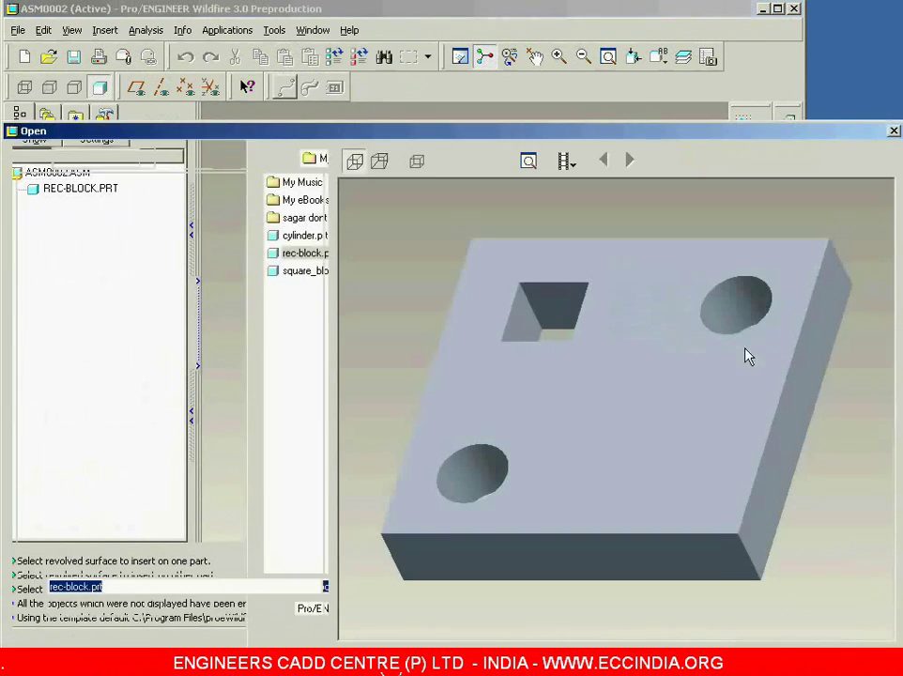
{"action": "left_click", "coordinate": [47, 271]}
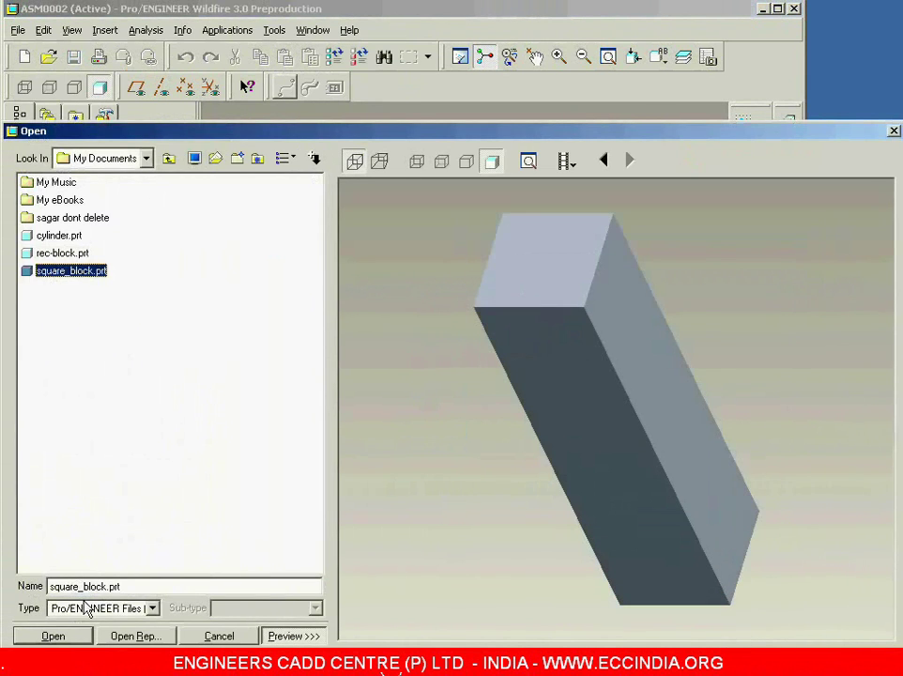
{"action": "left_click", "coordinate": [58, 636]}
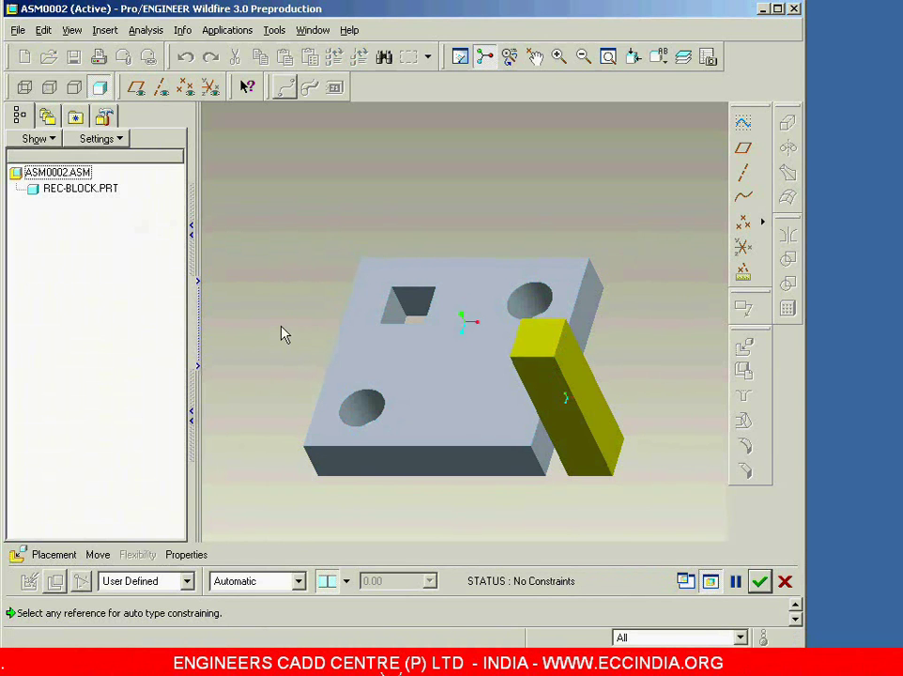
Mate a long side face of the square block with a wall of the plate's square hole at offset 0
{"action": "middle_click_drag", "start_coordinate": [265, 364], "coordinate": [339, 322]}
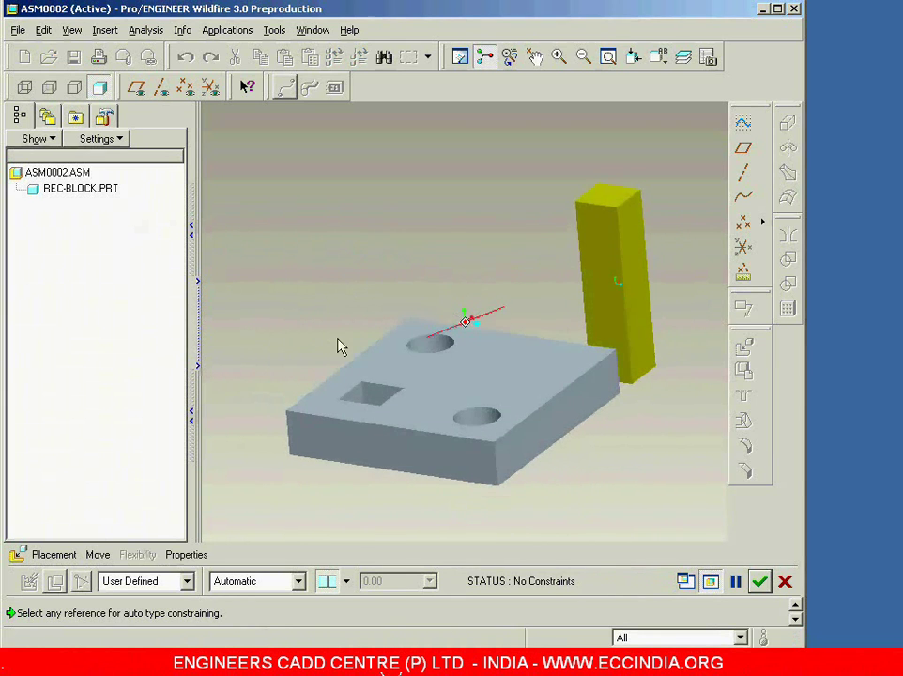
{"action": "left_click", "coordinate": [600, 259]}
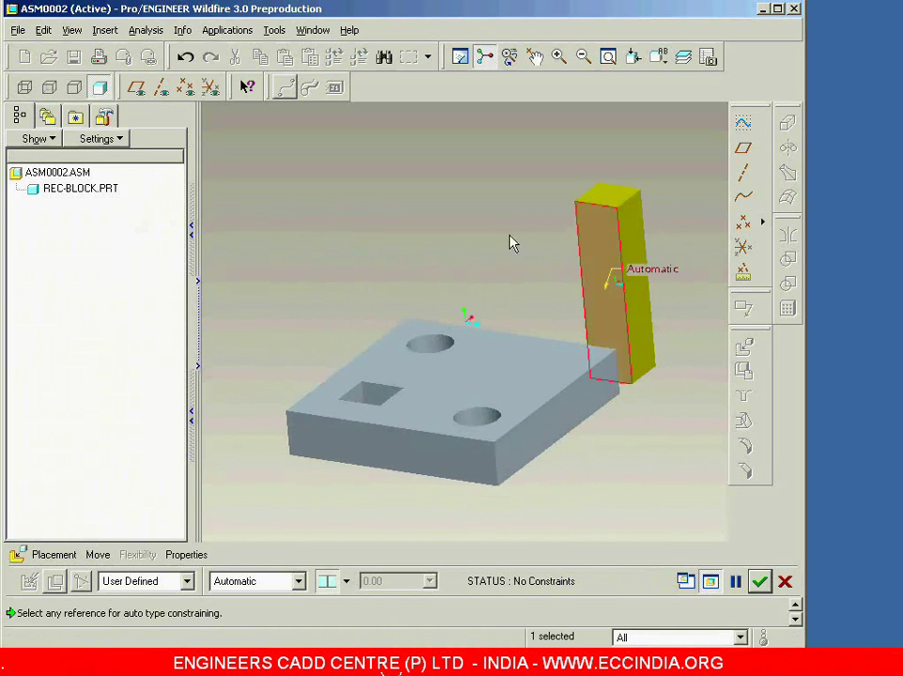
{"action": "middle_click_drag", "start_coordinate": [504, 242], "coordinate": [415, 269]}
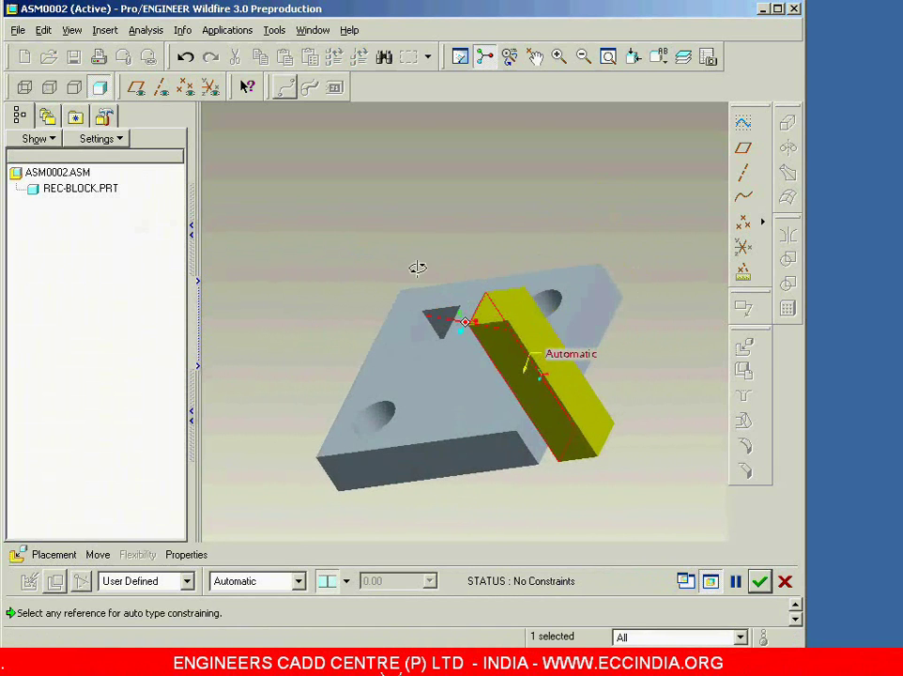
{"action": "scroll", "coordinate": [427, 335], "scroll_direction": "up", "scroll_amount": 3}
{"action": "left_click", "coordinate": [424, 340]}
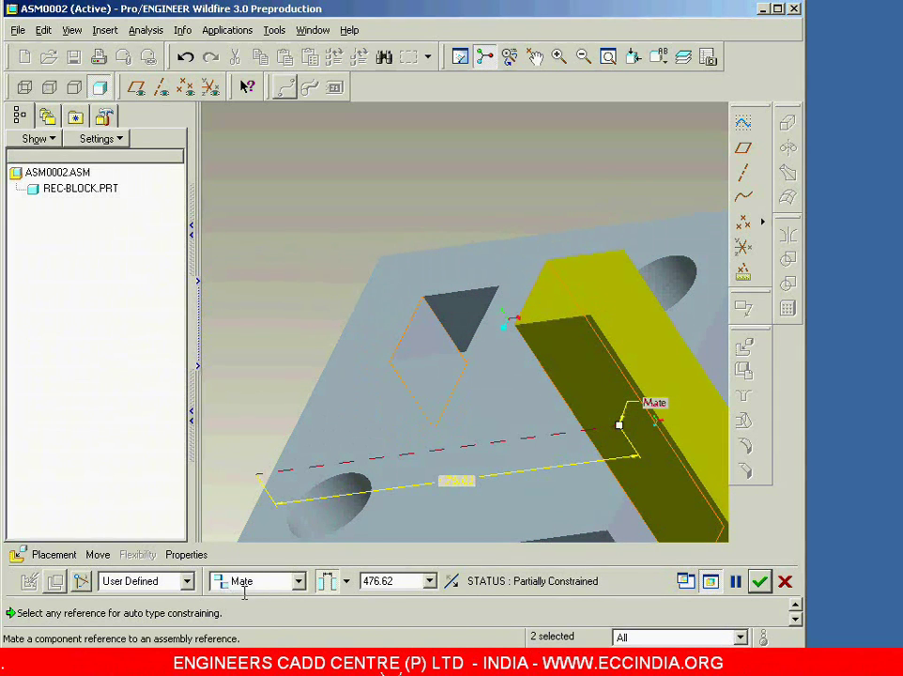
{"action": "double_click", "coordinate": [406, 581]}
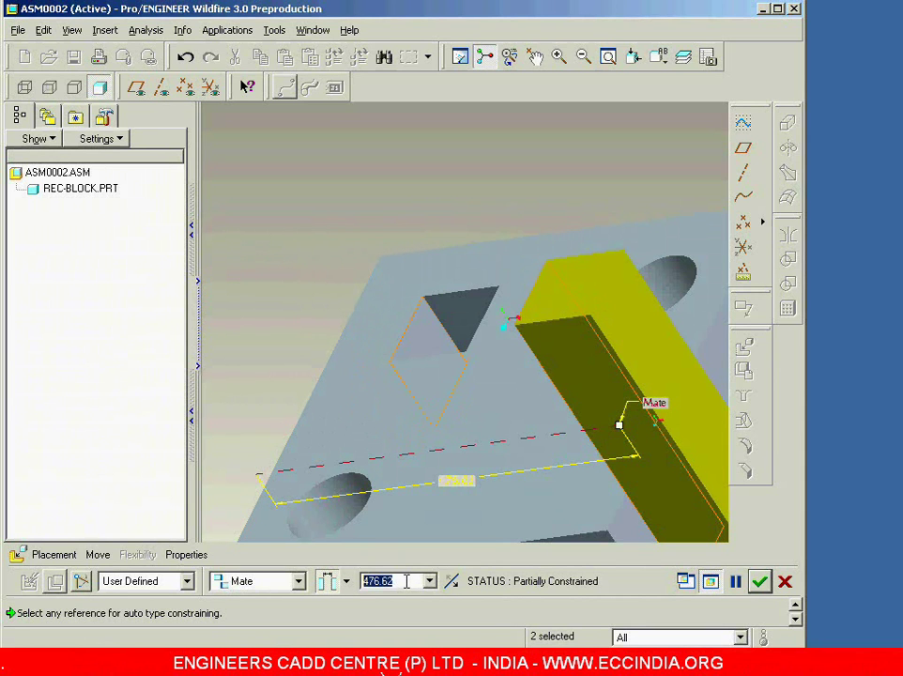
{"action": "type", "text": "0"}
{"action": "key", "text": "Return"}
{"action": "middle_click_drag", "start_coordinate": [471, 471], "coordinate": [539, 433]}
Add a second Mate between the block's adjacent side face and the neighbouring wall of the square hole at offset 0
{"action": "left_click", "coordinate": [52, 555]}
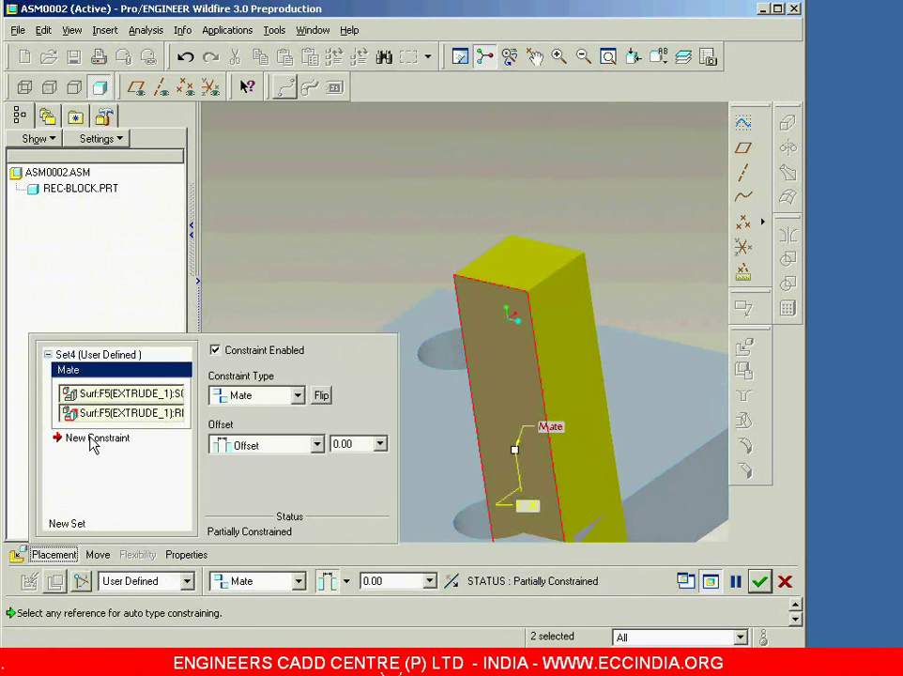
{"action": "left_click", "coordinate": [93, 442]}
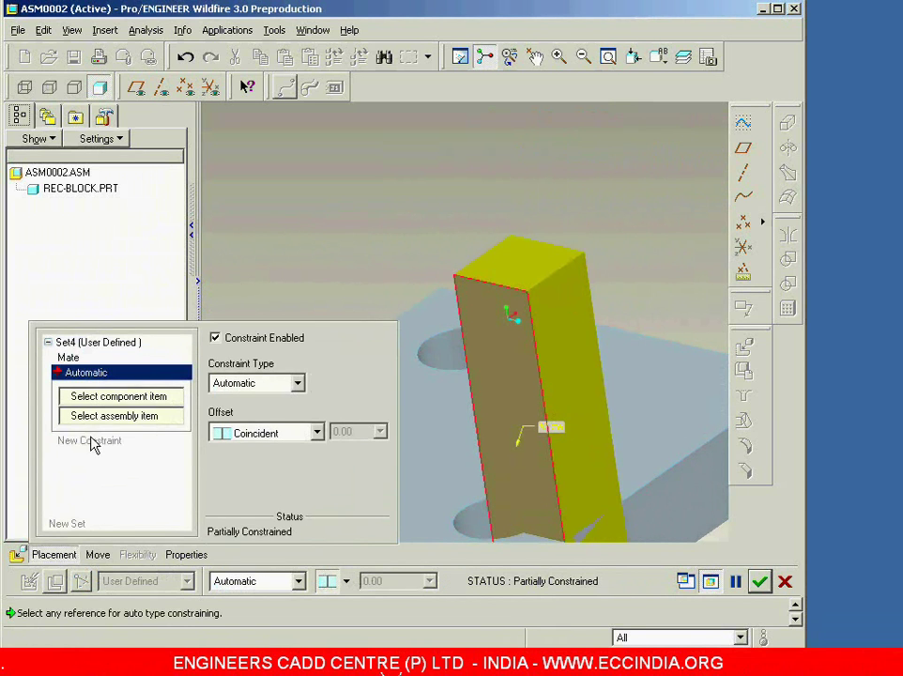
{"action": "left_click", "coordinate": [58, 550]}
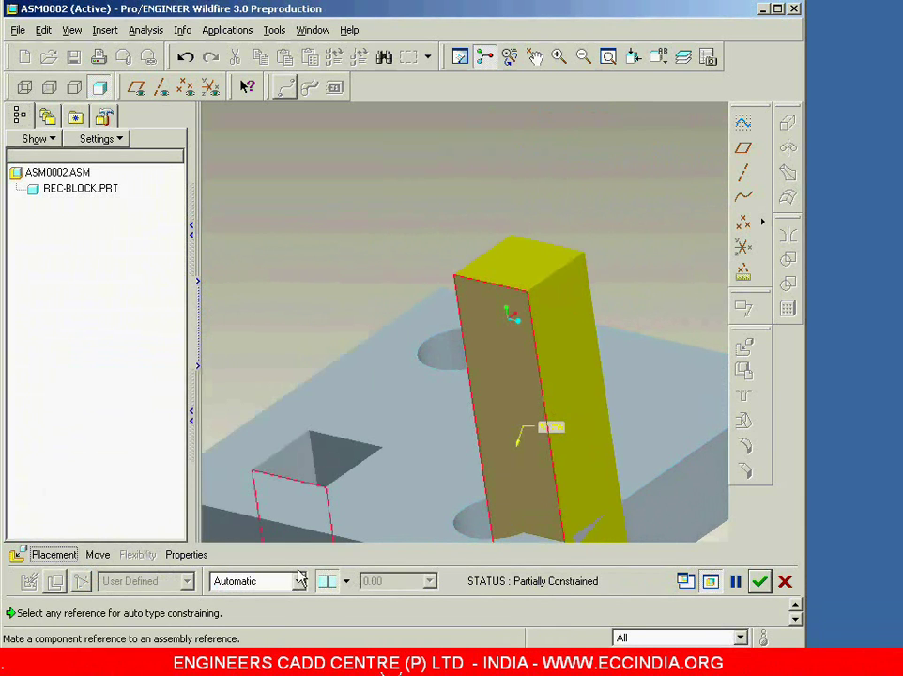
{"action": "middle_click_drag", "start_coordinate": [285, 355], "coordinate": [255, 292]}
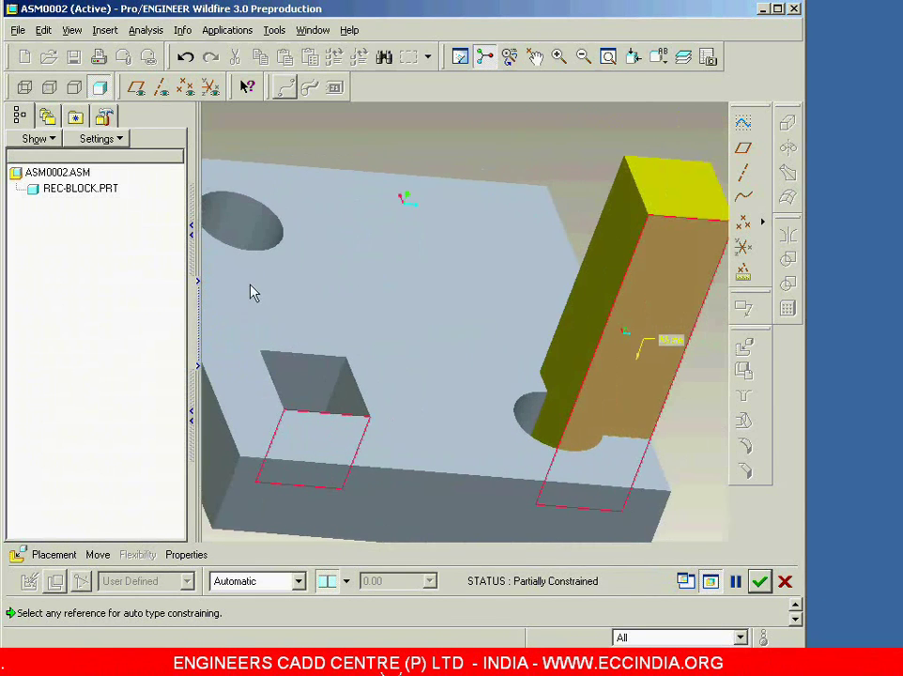
{"action": "left_click", "coordinate": [605, 265]}
{"action": "middle_click_drag", "start_coordinate": [580, 186], "coordinate": [333, 359]}
{"action": "left_click", "coordinate": [325, 360]}
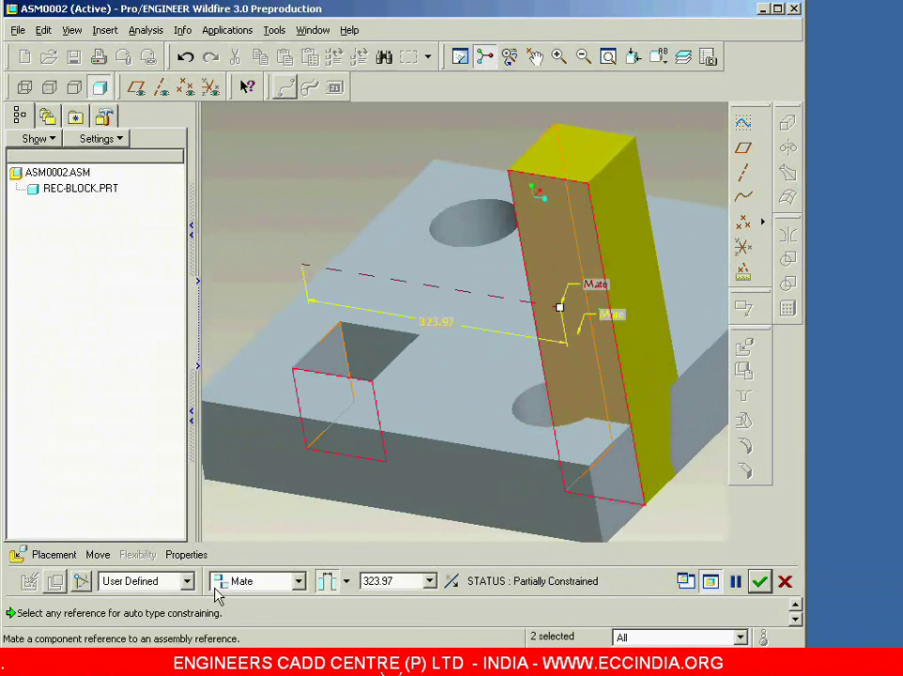
{"action": "left_click", "coordinate": [402, 580]}
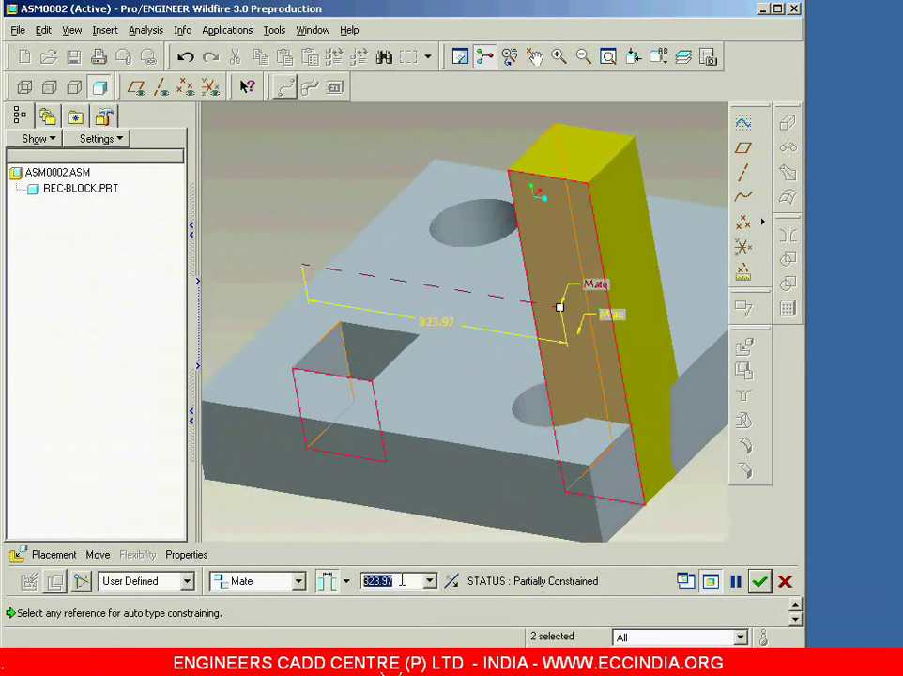
{"action": "type", "text": "0"}
{"action": "key", "text": "Return"}
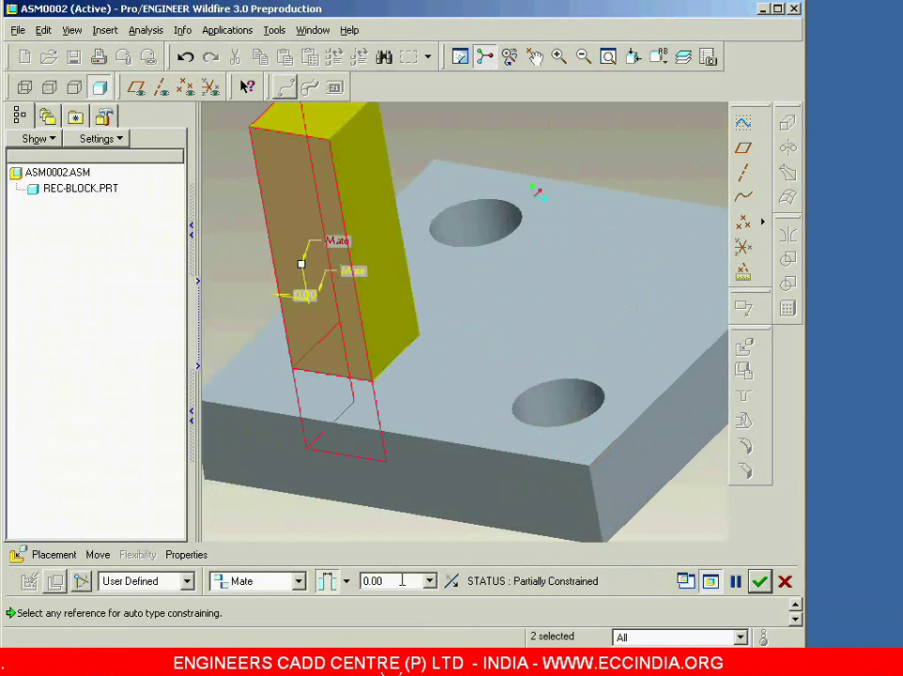
Move the square block along the square hole to test the motion left by its two Mate constraints
{"action": "middle_click_drag", "start_coordinate": [426, 452], "coordinate": [393, 485]}
{"action": "key", "text": "ctrl+d"}
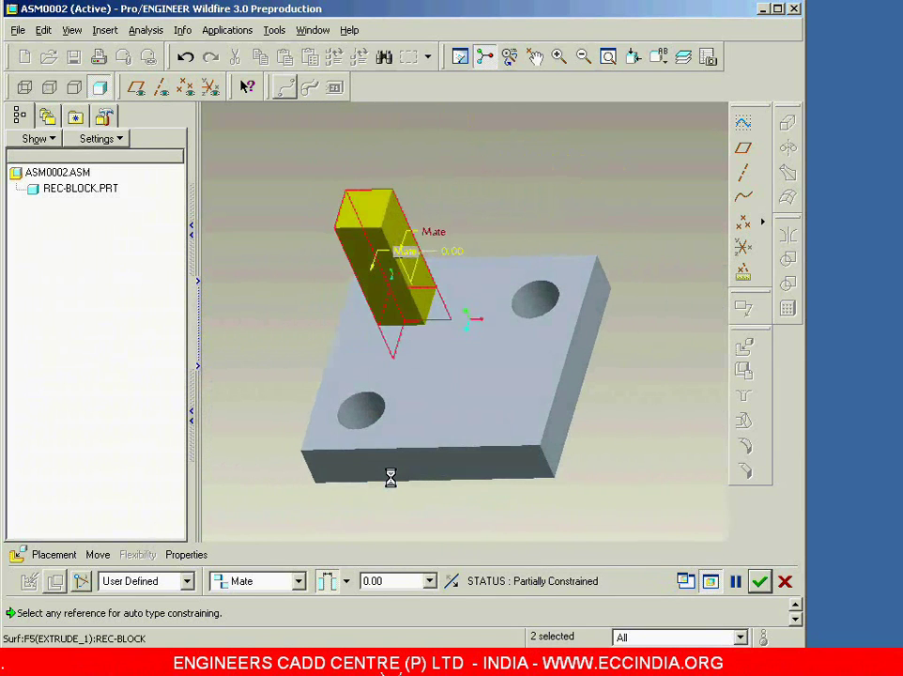
{"action": "right_click_drag", "start_coordinate": [378, 317], "coordinate": [395, 267], "text": "ctrl+alt"}
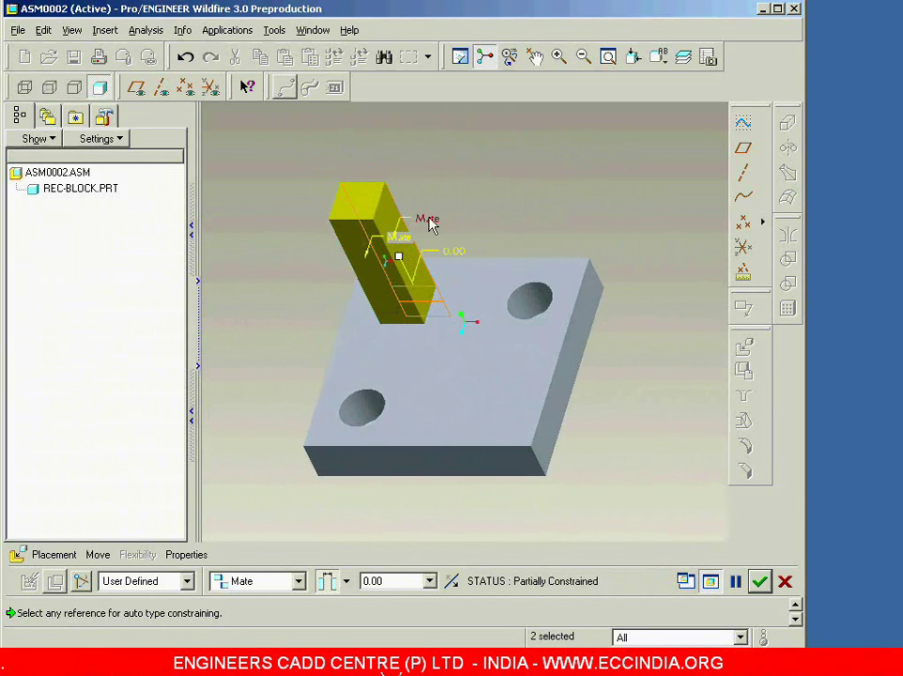
{"action": "right_click_drag", "start_coordinate": [439, 240], "coordinate": [298, 297], "text": "ctrl+alt"}
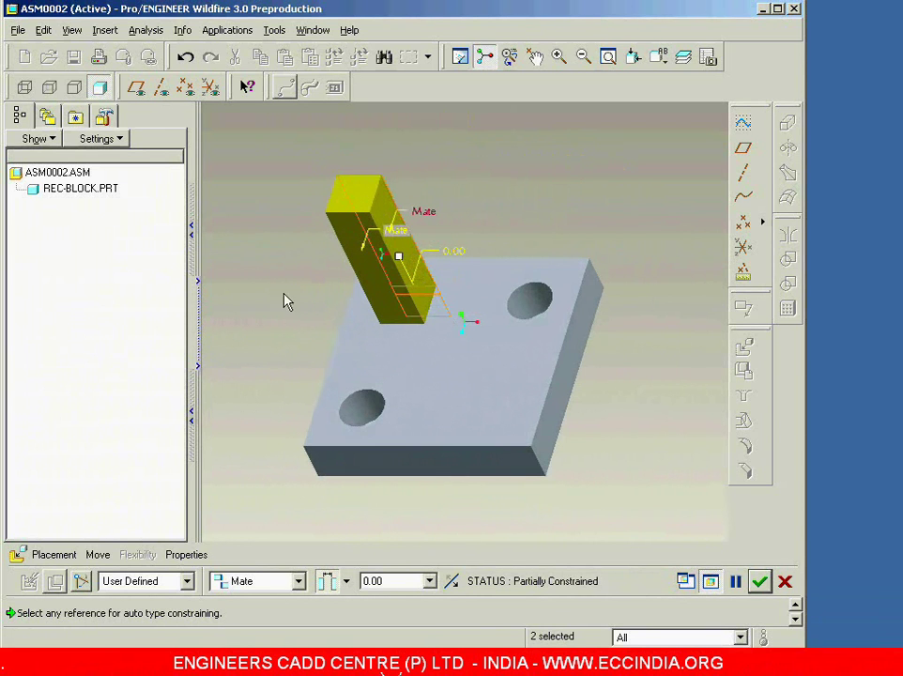
Add a coincident Align constraint between the square block's bottom end face and the plate's underside, and display the placement constraints
{"action": "left_click", "coordinate": [42, 558]}
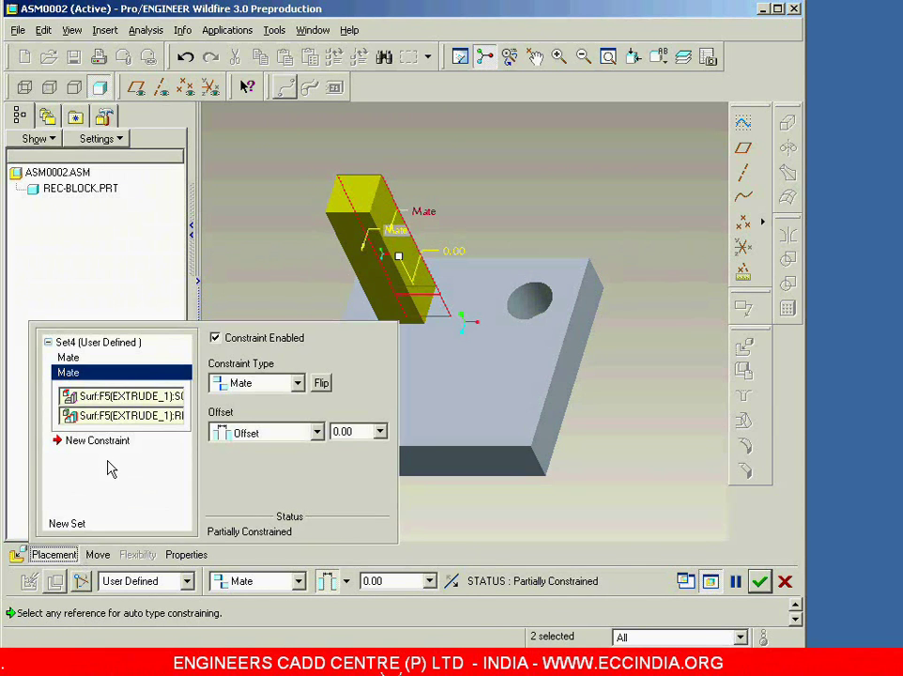
{"action": "left_click", "coordinate": [97, 443]}
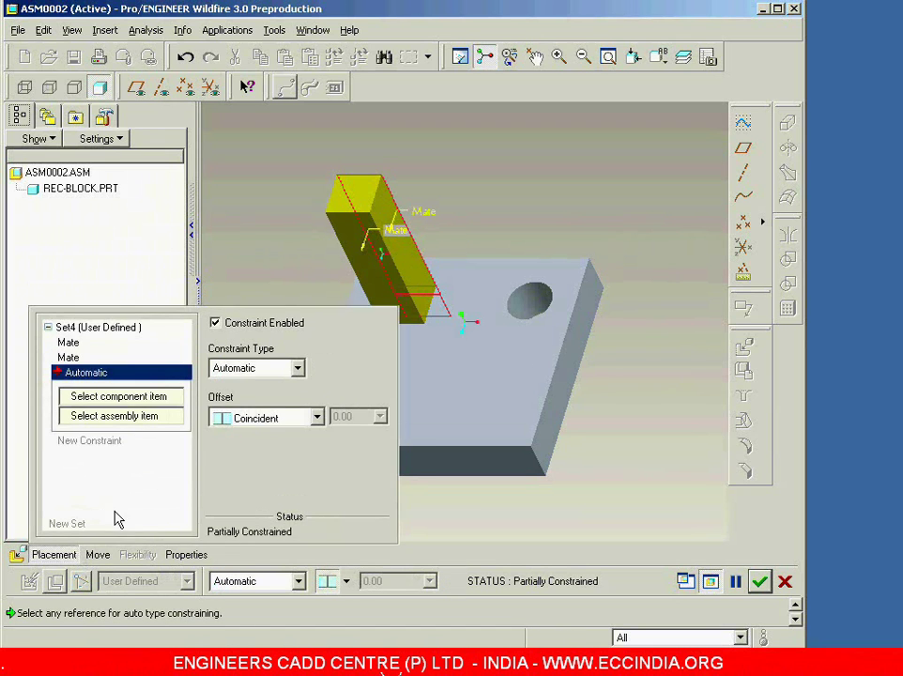
{"action": "left_click", "coordinate": [55, 558]}
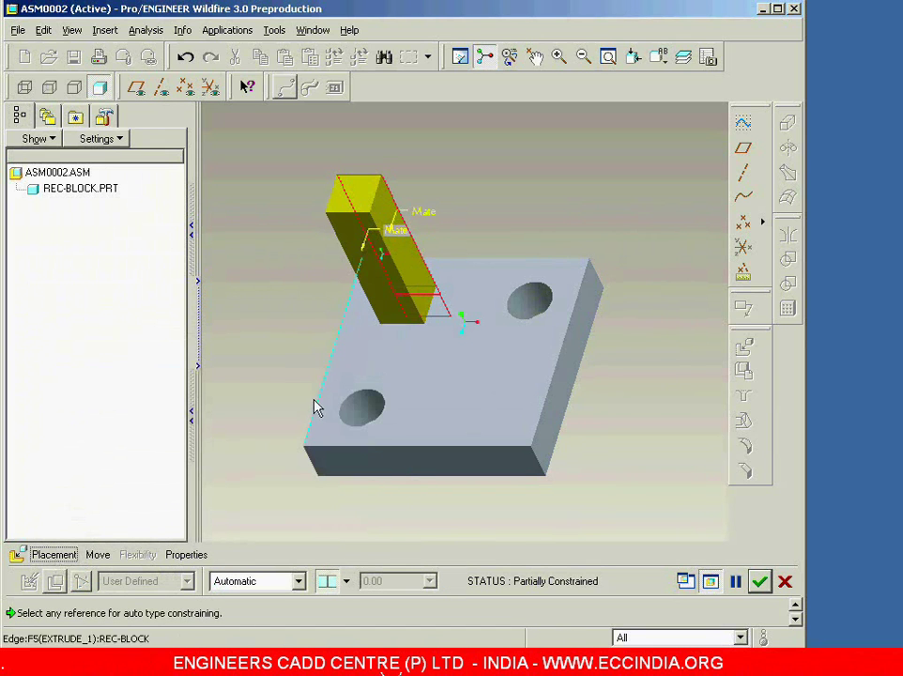
{"action": "left_click", "coordinate": [355, 364]}
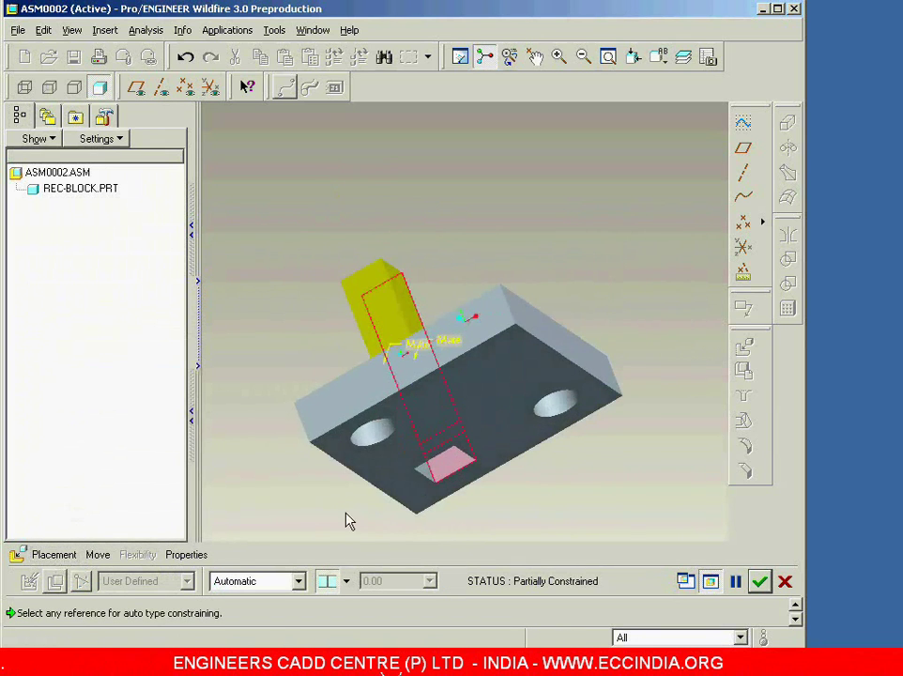
{"action": "left_click", "coordinate": [301, 583]}
{"action": "left_click", "coordinate": [237, 450]}
{"action": "middle_click_drag", "start_coordinate": [605, 508], "coordinate": [576, 452]}
{"action": "left_click", "coordinate": [446, 450]}
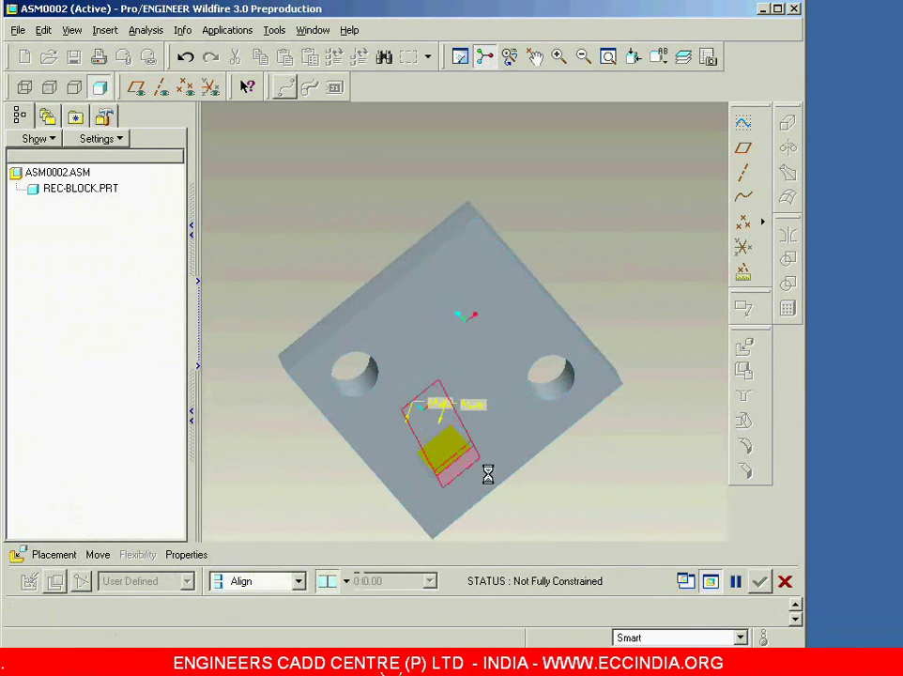
{"action": "left_click", "coordinate": [527, 433]}
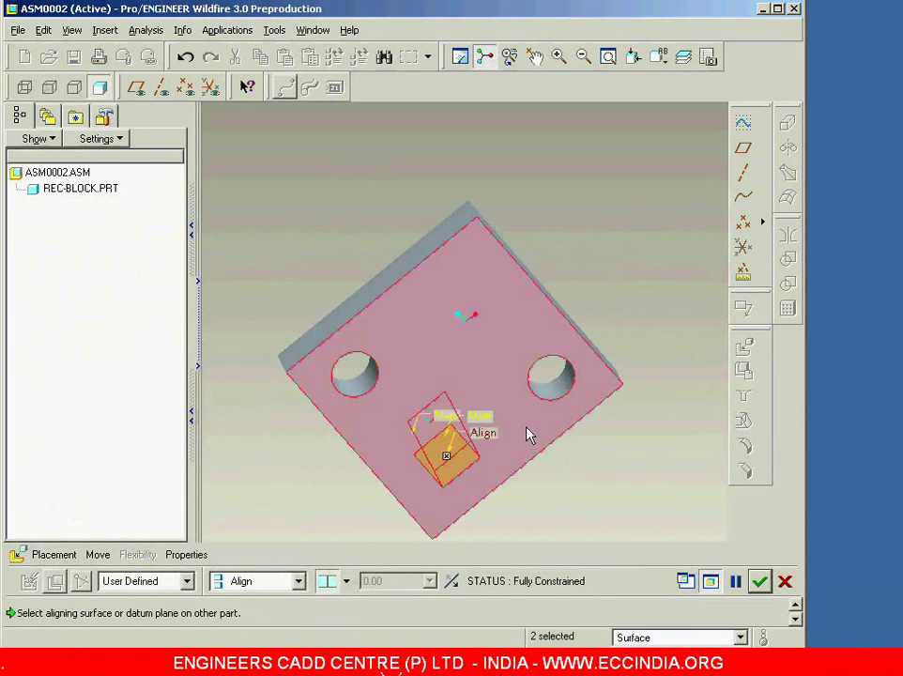
{"action": "middle_click_drag", "start_coordinate": [580, 488], "coordinate": [566, 540]}
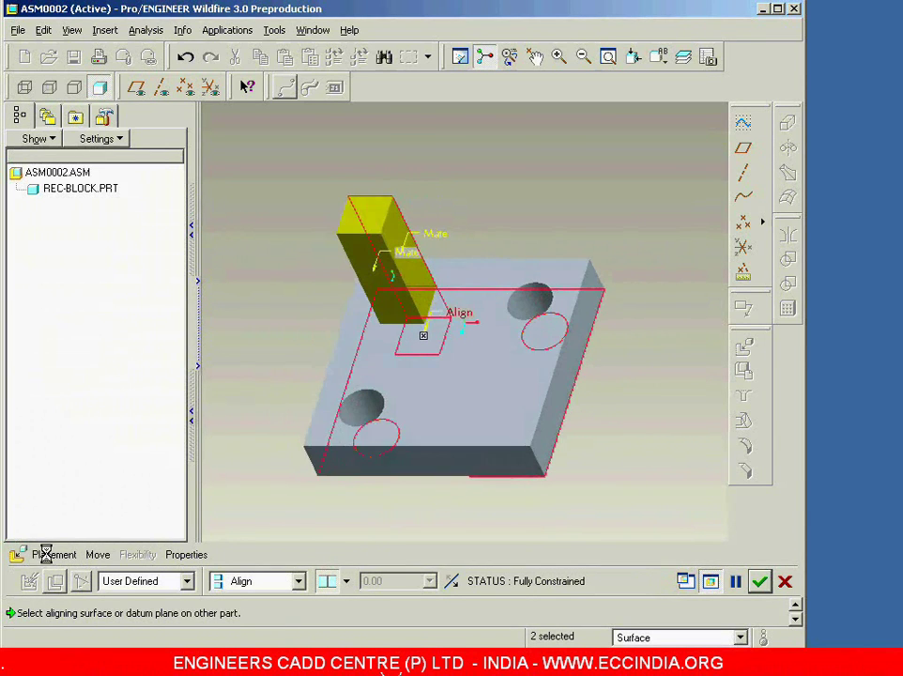
{"action": "left_click", "coordinate": [49, 554]}
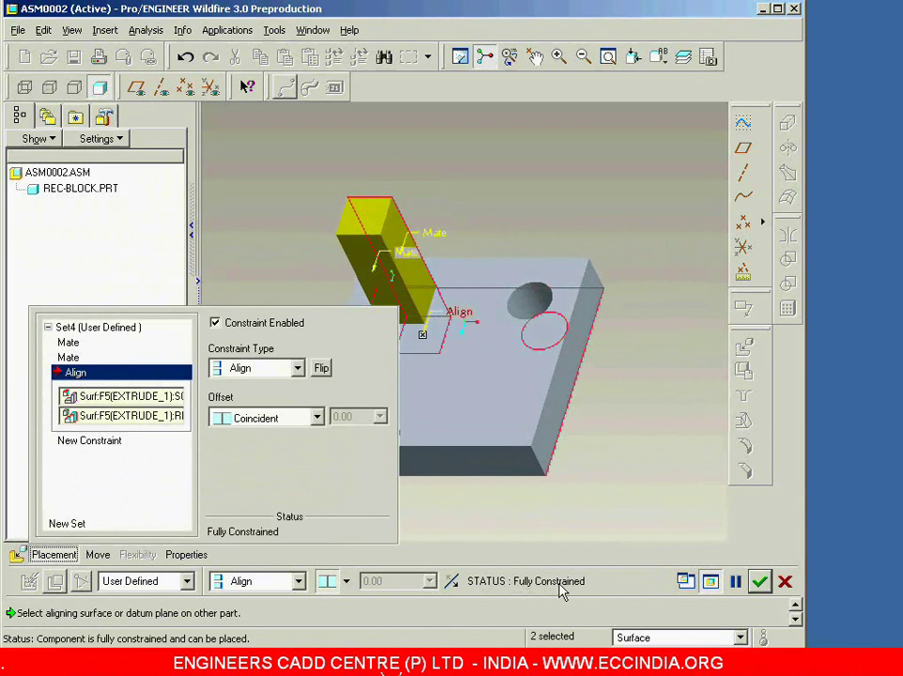
Accept the square block's fully constrained placement in the plate's square hole
{"action": "left_click", "coordinate": [58, 555]}
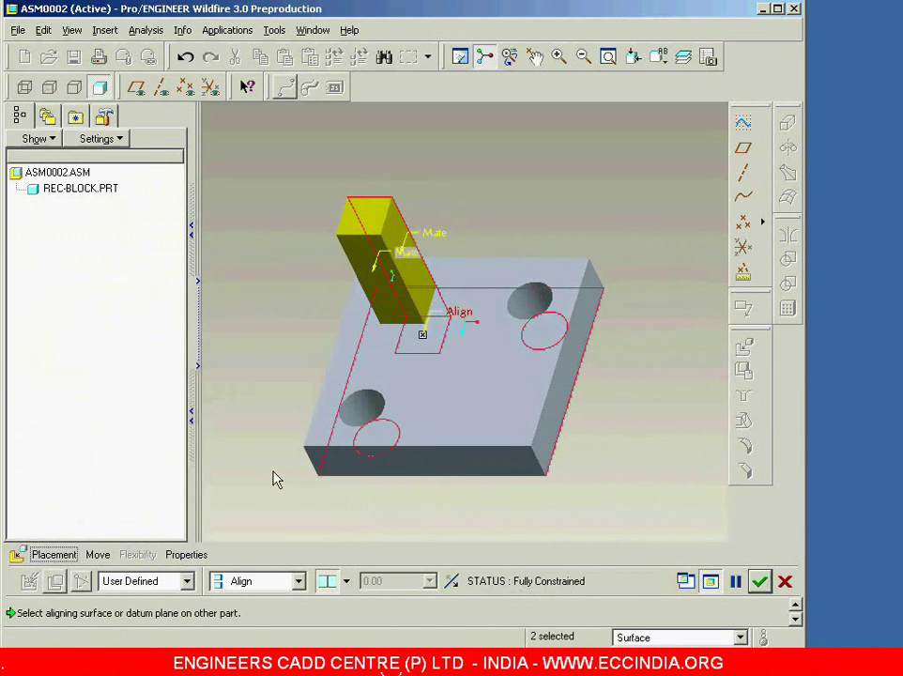
{"action": "left_click", "coordinate": [759, 581]}
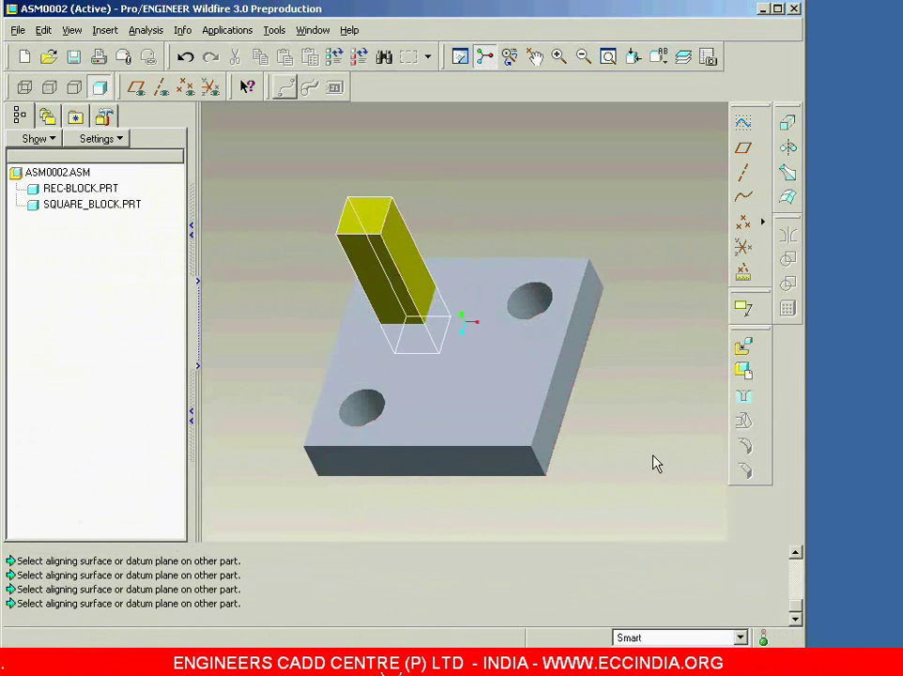
{"action": "middle_click_drag", "start_coordinate": [651, 462], "coordinate": [638, 440]}
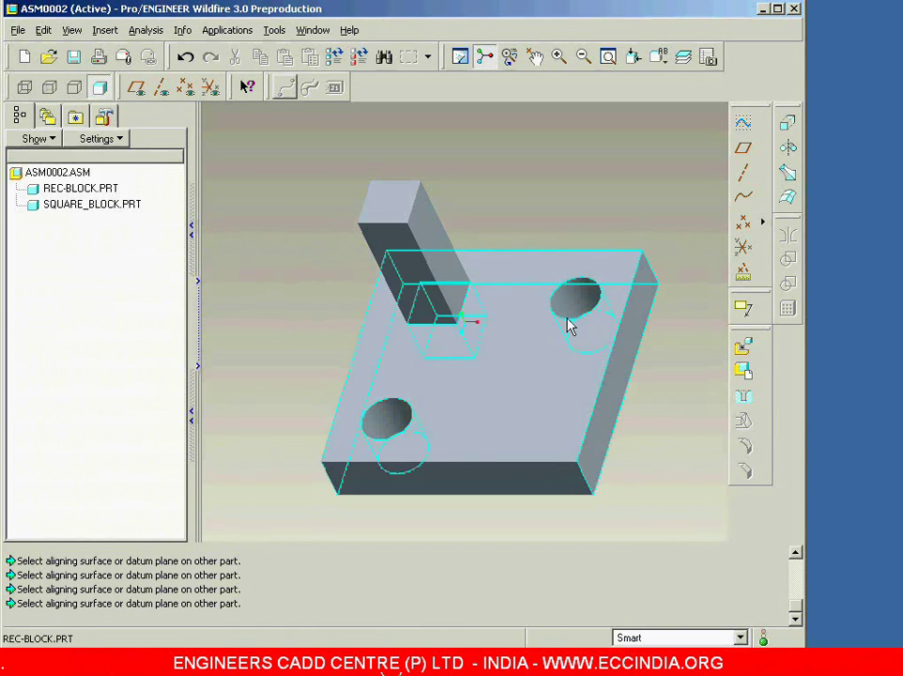
Bring the part cylinder.prt into the assembly as a new component
{"action": "left_click", "coordinate": [746, 350]}
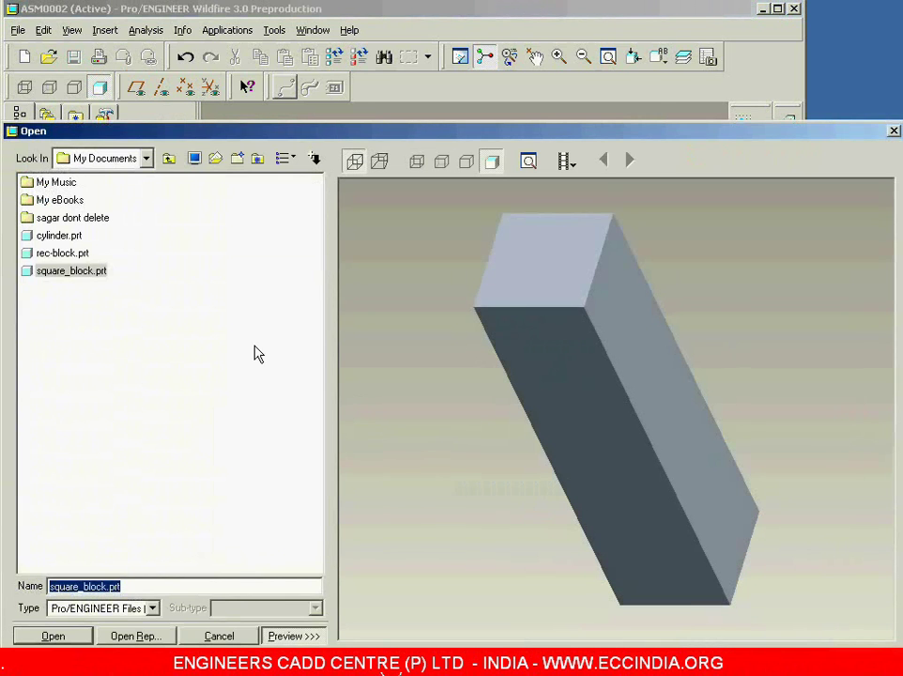
{"action": "left_click", "coordinate": [58, 237]}
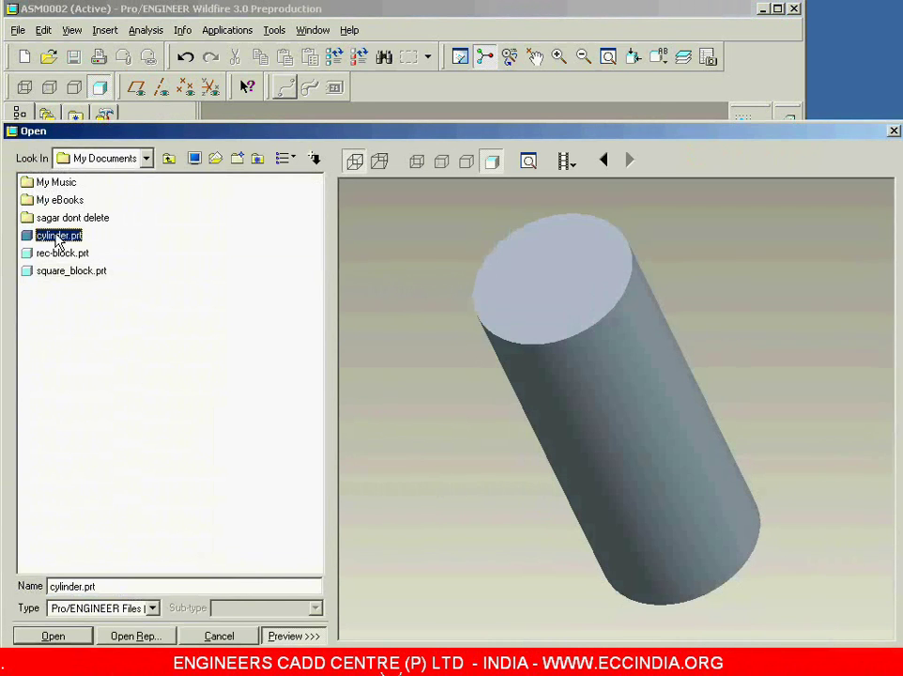
{"action": "left_click", "coordinate": [72, 637]}
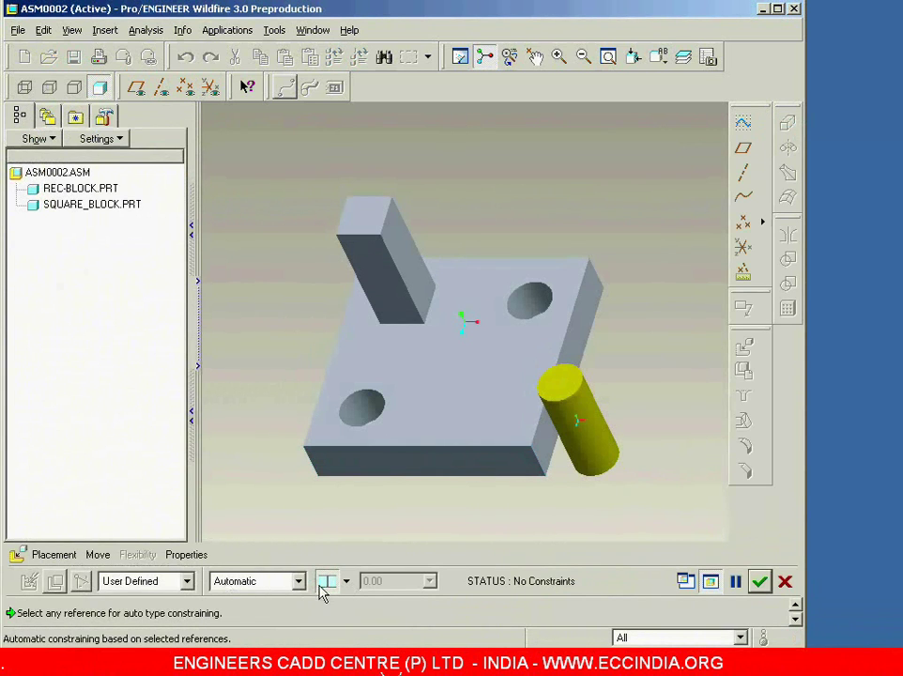
Constrain the cylinder's curved surface to the wall of the plate's rear round hole with Insert, and shift the cylinder along the hole
{"action": "left_click", "coordinate": [601, 427]}
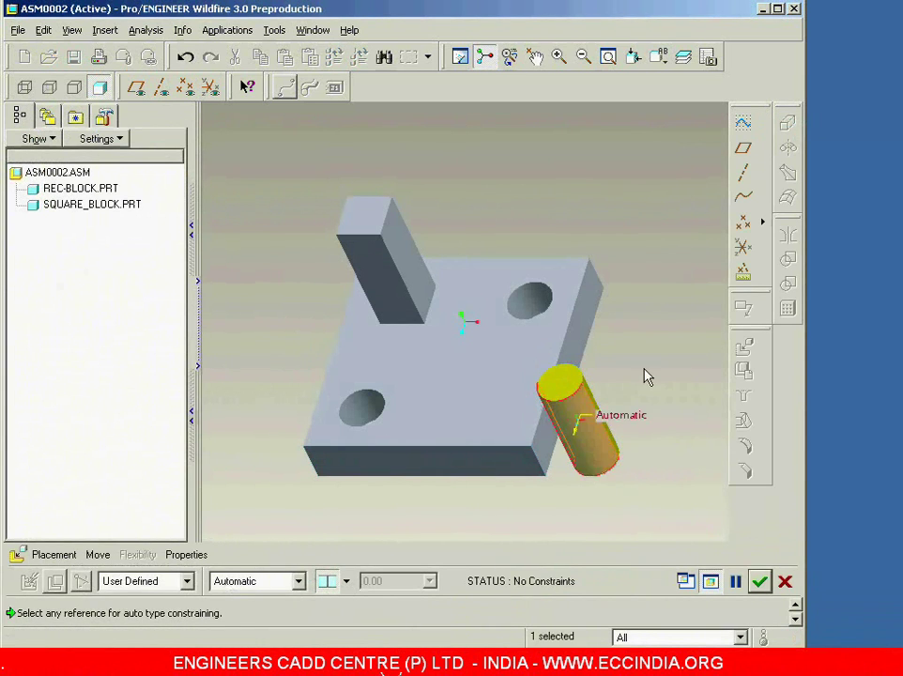
{"action": "left_click", "coordinate": [532, 303]}
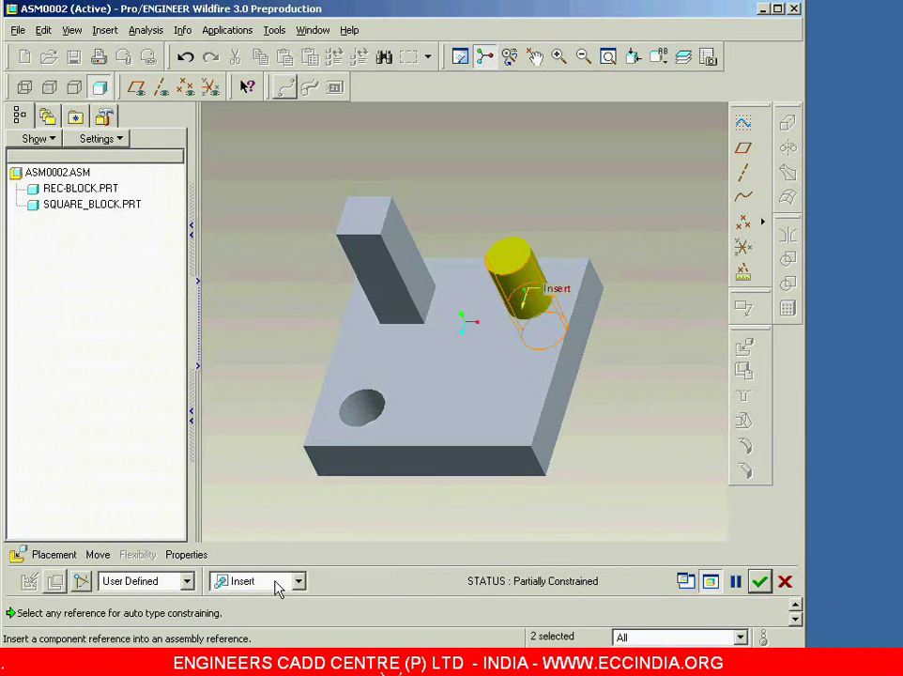
{"action": "right_click_drag", "start_coordinate": [565, 331], "coordinate": [554, 277], "text": "ctrl+alt"}
{"action": "mouse_move", "coordinate": [552, 272]}
{"action": "left_mouse_down"}
{"action": "mouse_move", "coordinate": [513, 308]}
{"action": "mouse_move", "coordinate": [556, 268]}
{"action": "left_mouse_up"}
Add a coincident Align constraint between the cylinder's bottom end face and the plate's underside
{"action": "middle_click_drag", "start_coordinate": [589, 344], "coordinate": [554, 277]}
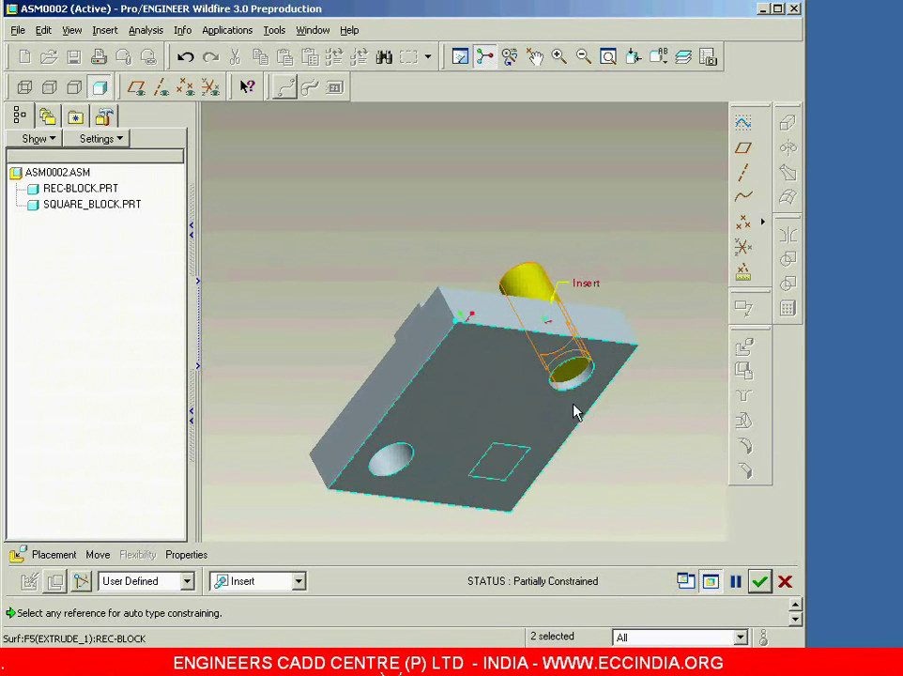
{"action": "left_click", "coordinate": [54, 554]}
{"action": "left_click", "coordinate": [97, 437]}
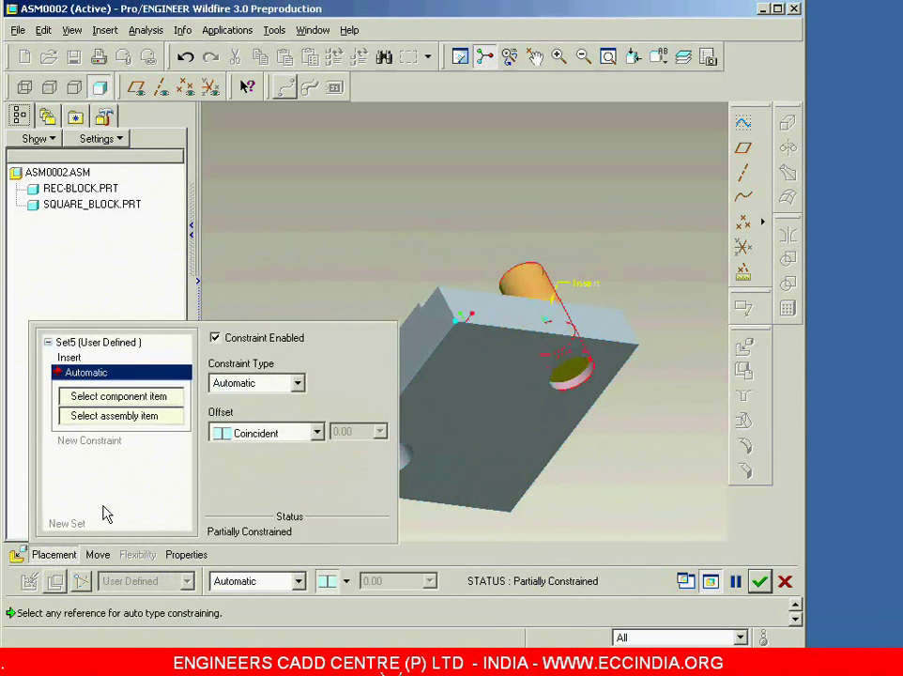
{"action": "left_click", "coordinate": [49, 554]}
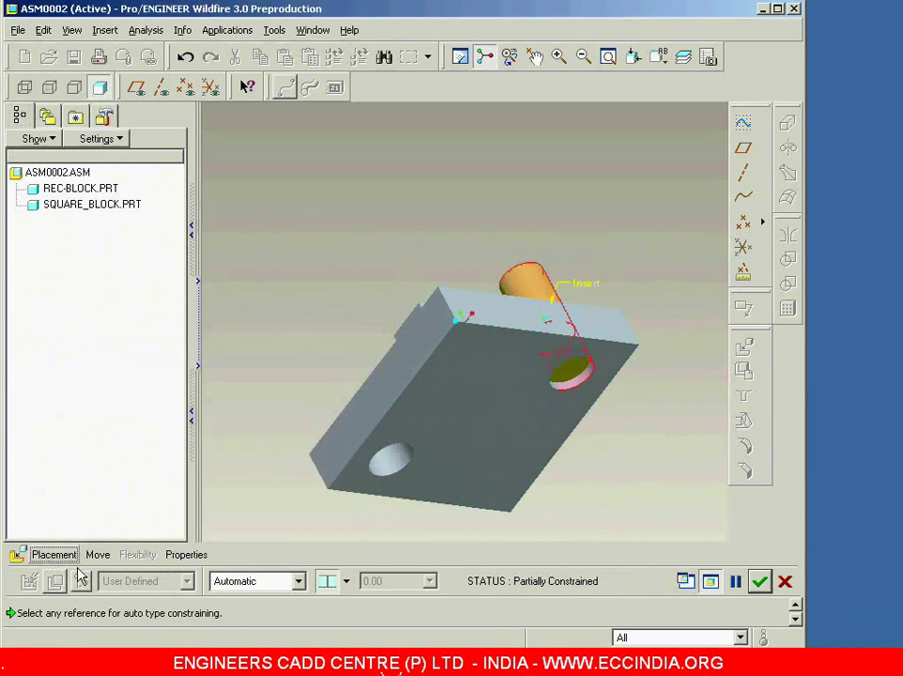
{"action": "left_click", "coordinate": [298, 581]}
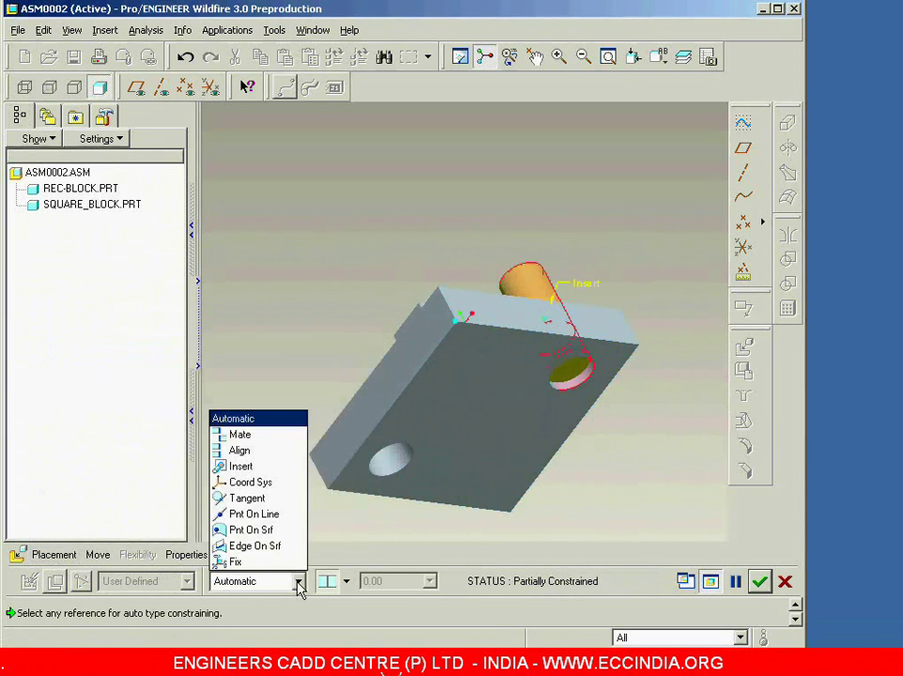
{"action": "left_click", "coordinate": [242, 450]}
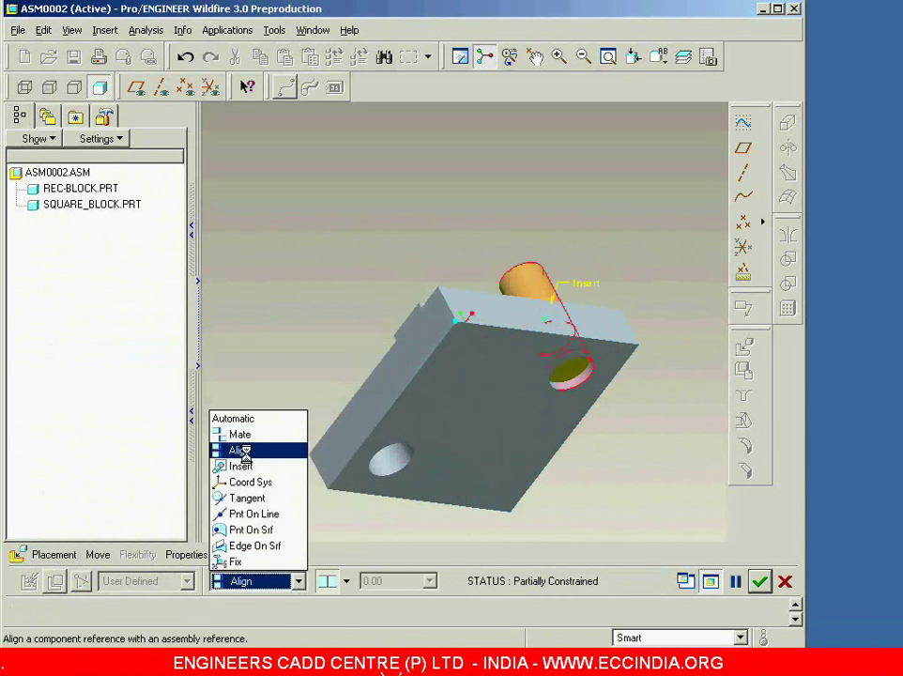
{"action": "left_click", "coordinate": [574, 375]}
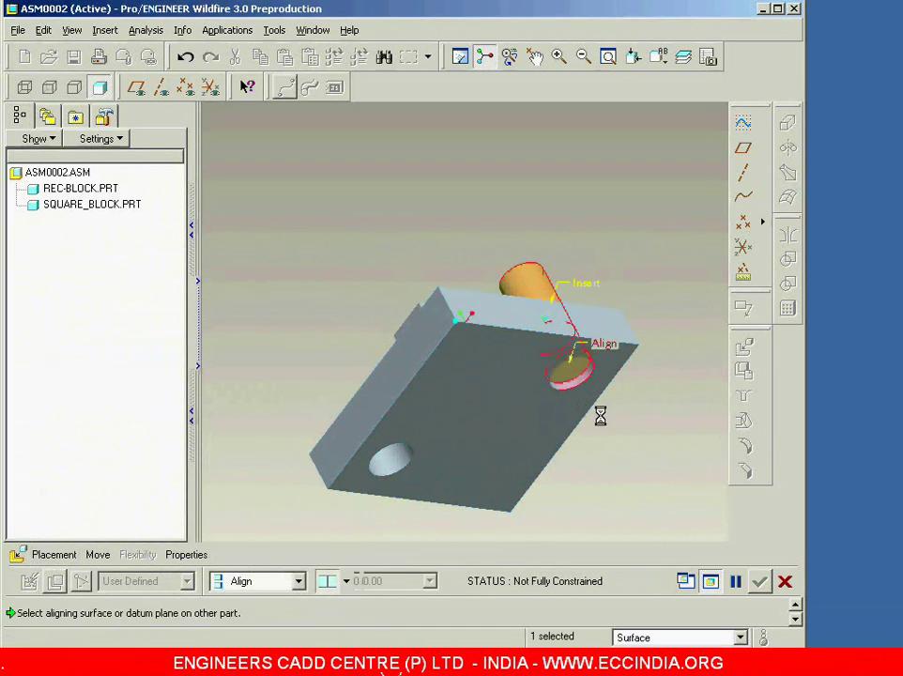
{"action": "left_click", "coordinate": [602, 369]}
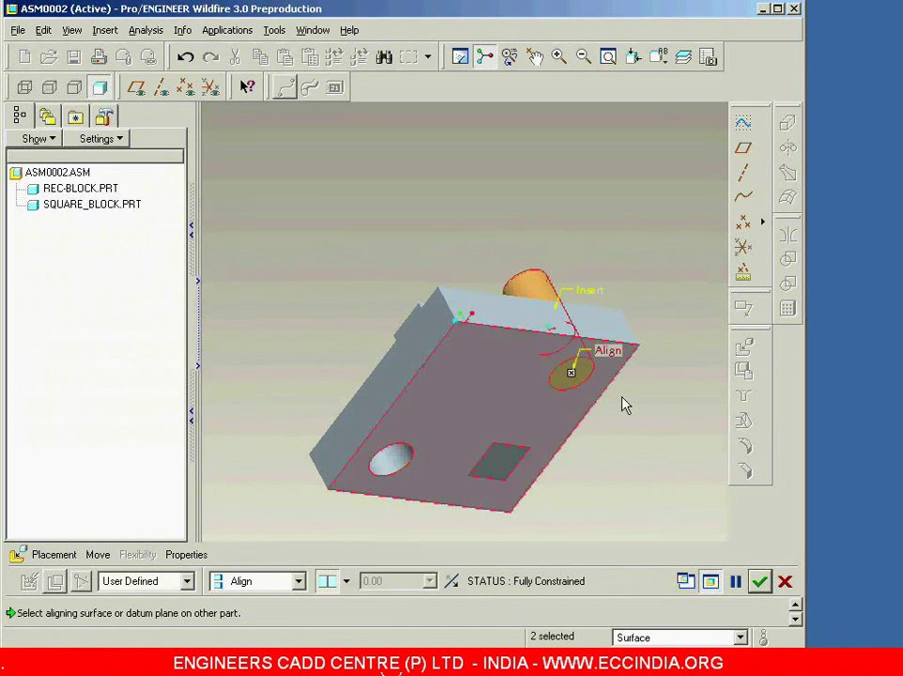
{"action": "middle_click_drag", "start_coordinate": [617, 394], "coordinate": [609, 481]}
{"action": "key", "text": "ctrl+d"}
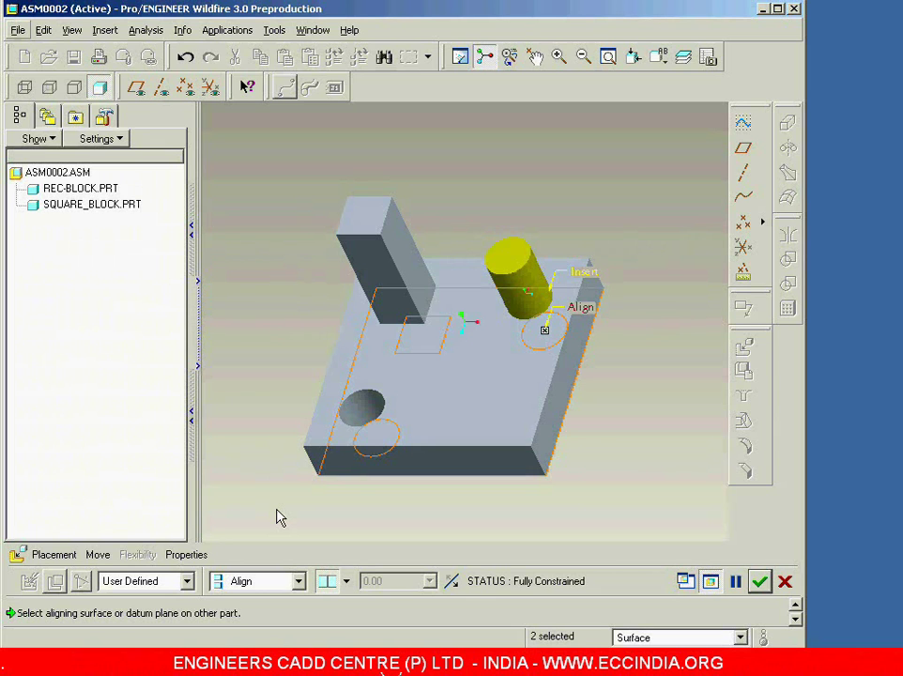
Display the datum planes and add a constraint between the assembly's ASM_RIGHT plane and the cylinder's RIGHT plane
{"action": "left_click", "coordinate": [135, 88]}
{"action": "mouse_move", "coordinate": [554, 220]}
{"action": "middle_mouse_down"}
{"action": "mouse_move", "coordinate": [572, 182]}
{"action": "mouse_move", "coordinate": [559, 206]}
{"action": "middle_mouse_up"}
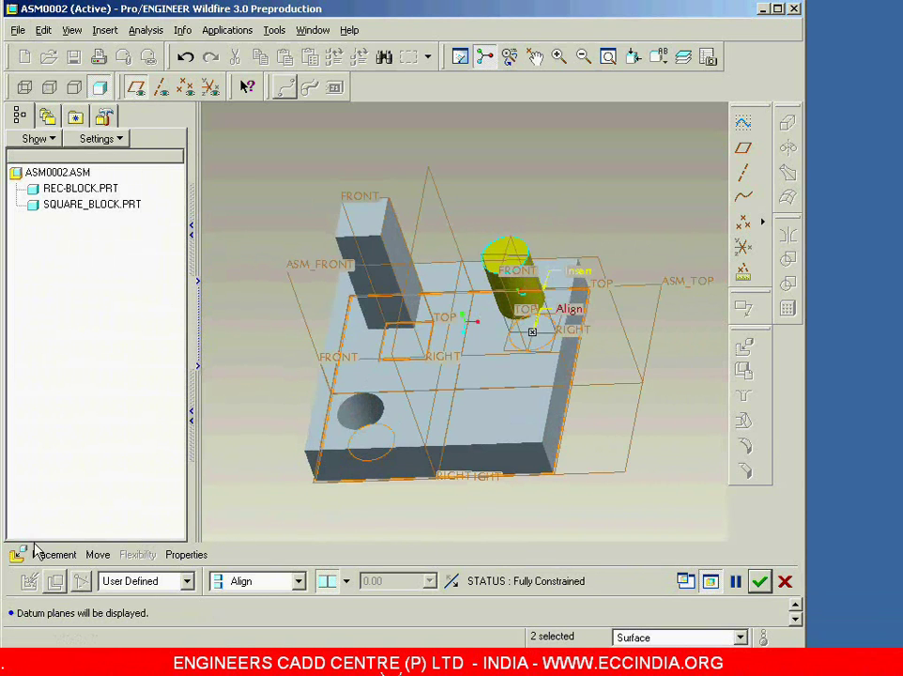
{"action": "left_click", "coordinate": [54, 554]}
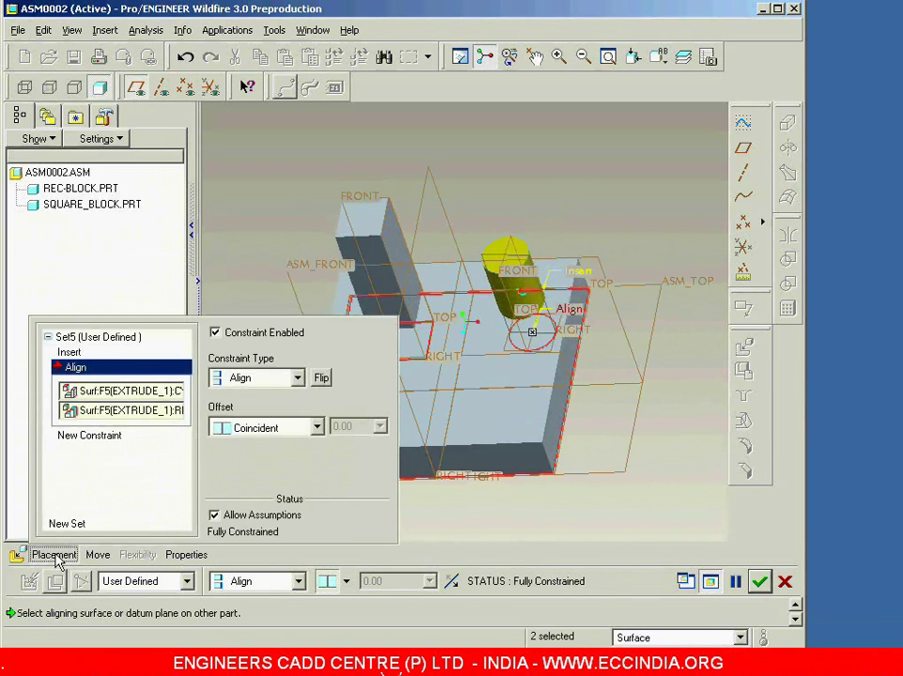
{"action": "left_click", "coordinate": [87, 436]}
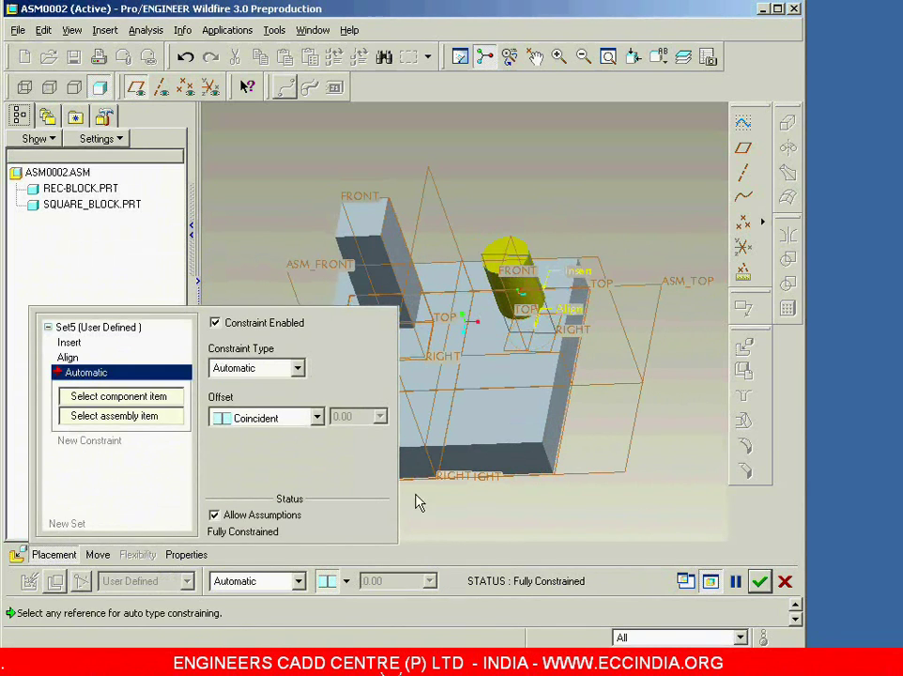
{"action": "middle_click_drag", "start_coordinate": [437, 546], "coordinate": [646, 534]}
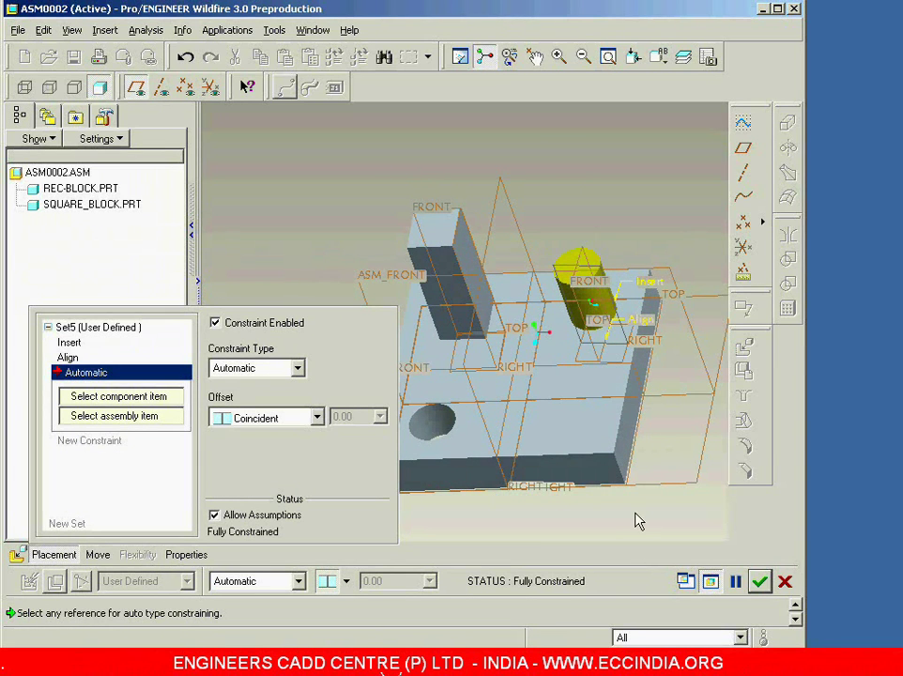
{"action": "left_click", "coordinate": [500, 191]}
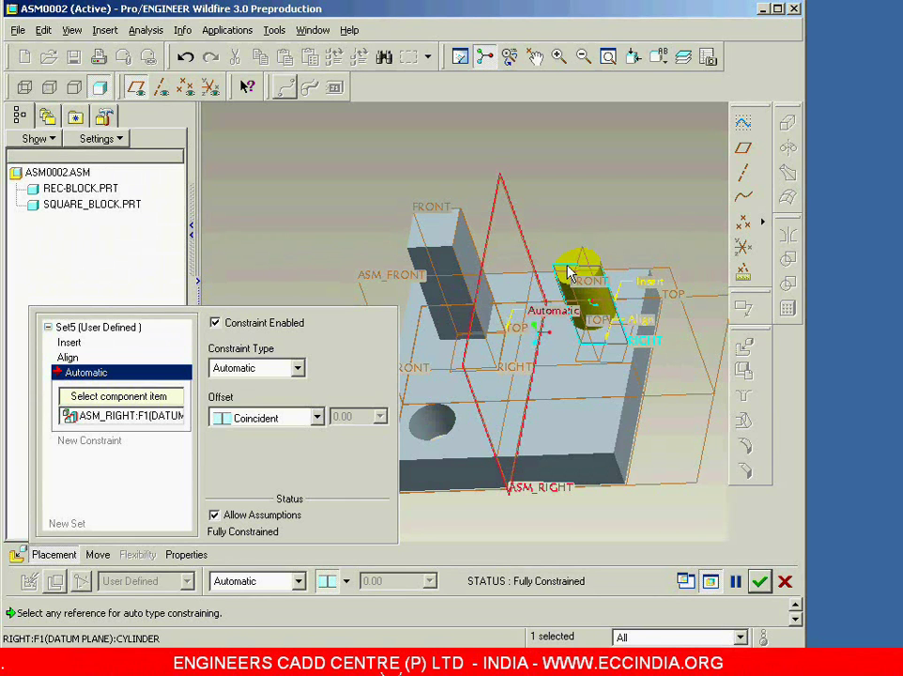
{"action": "left_click", "coordinate": [568, 272]}
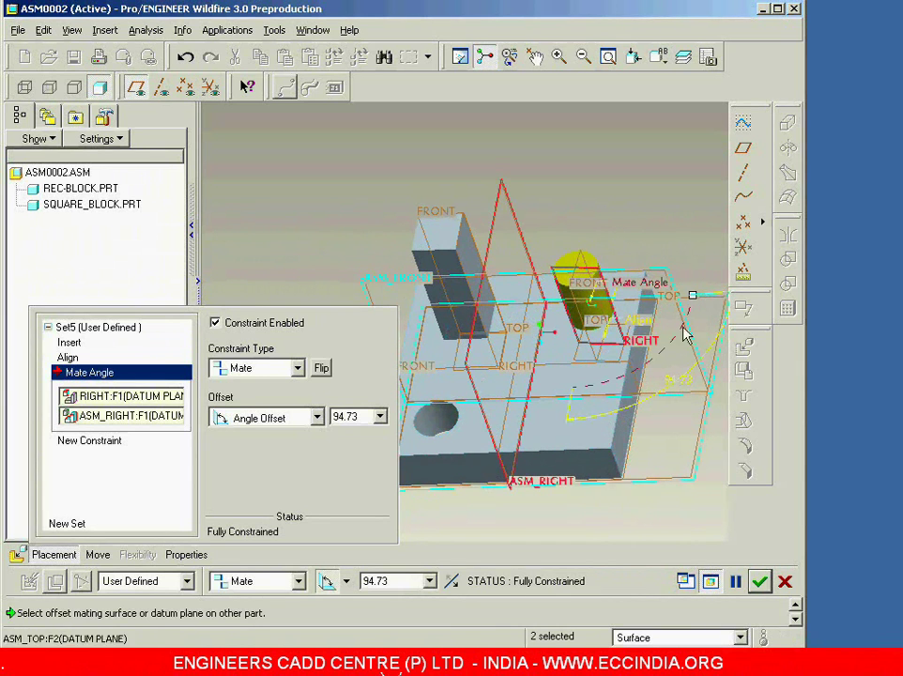
Test the Mate angle offset between ASM_RIGHT and the cylinder's RIGHT plane at 0 and at 90 degrees
{"action": "double_click", "coordinate": [400, 580]}
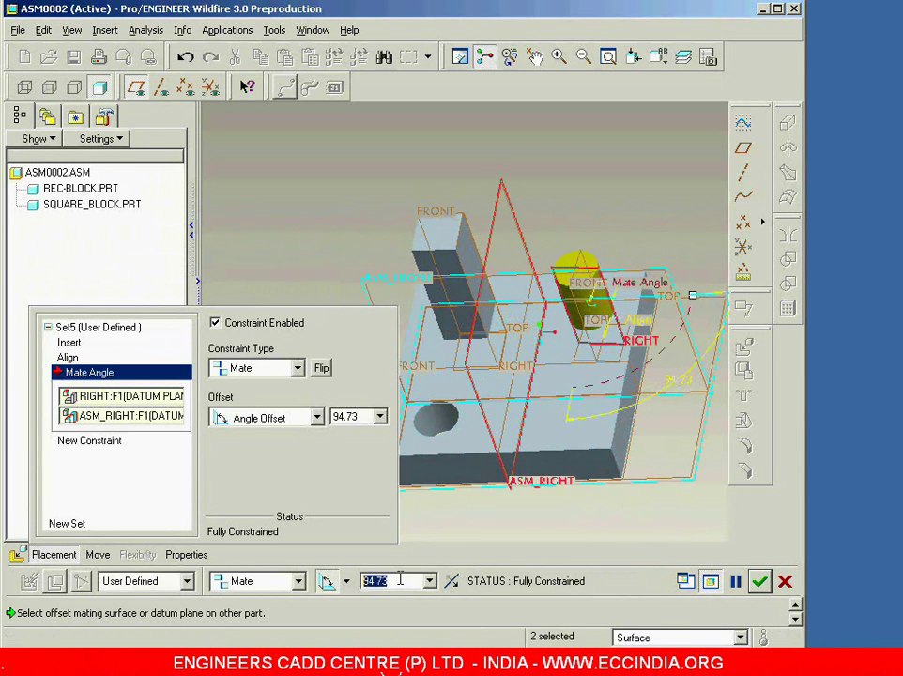
{"action": "type", "text": "0"}
{"action": "key", "text": "Return"}
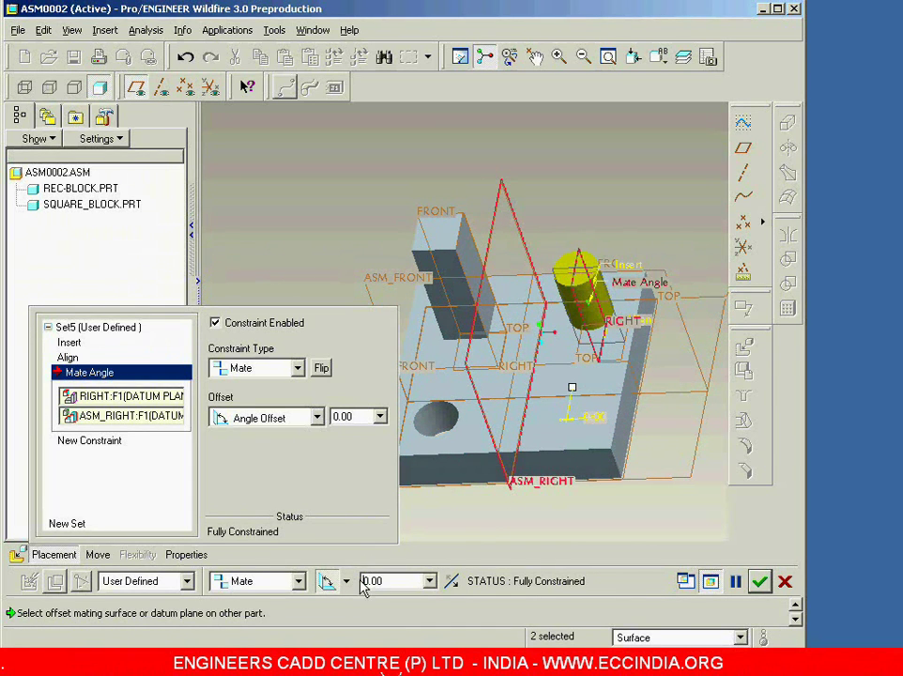
{"action": "double_click", "coordinate": [391, 581]}
{"action": "type", "text": "90"}
{"action": "key", "text": "Return"}
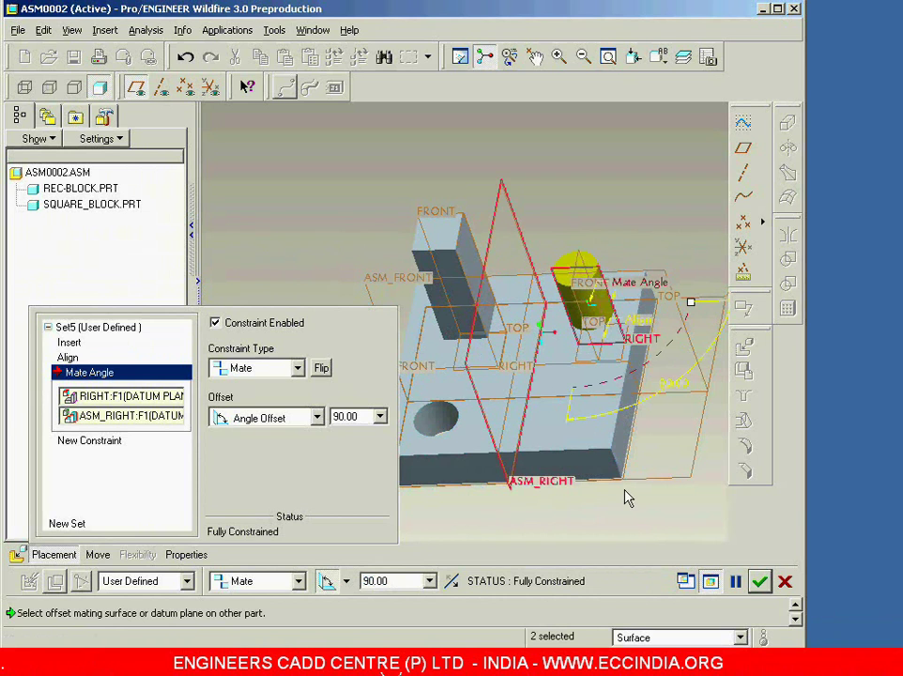
Set the cylinder's Mate angle offset to 0 degrees and accept its placement
{"action": "double_click", "coordinate": [406, 578]}
{"action": "type", "text": "0"}
{"action": "key", "text": "Return"}
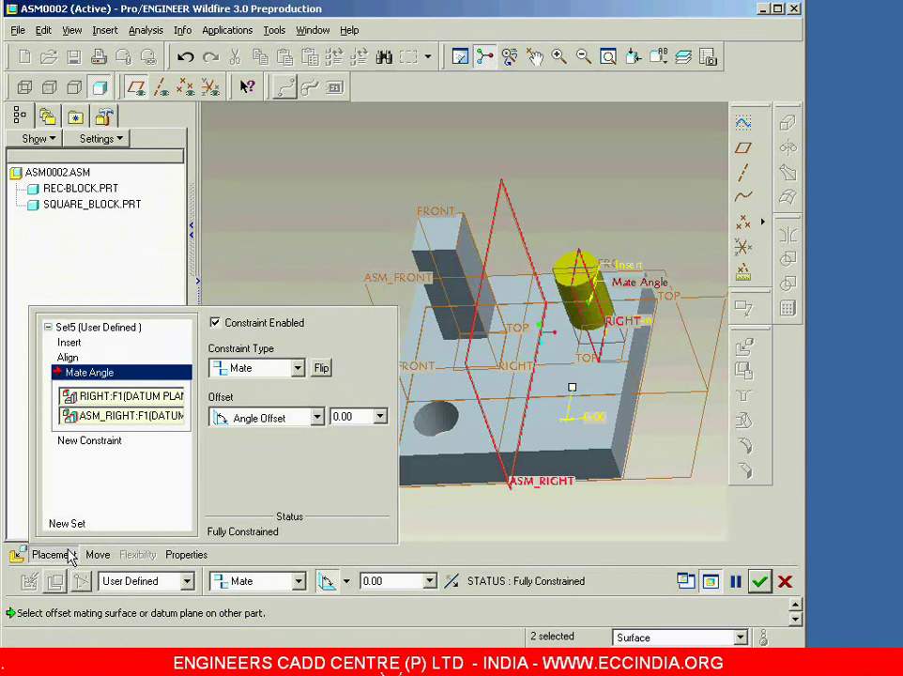
{"action": "left_click", "coordinate": [69, 553]}
{"action": "left_click", "coordinate": [762, 584]}
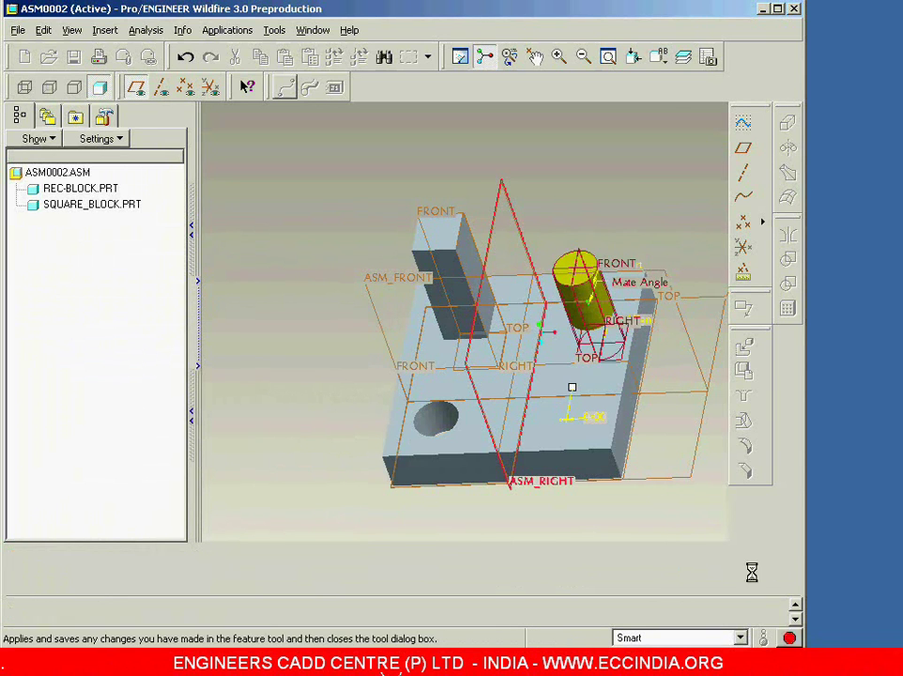
{"action": "key", "text": "ctrl+d"}
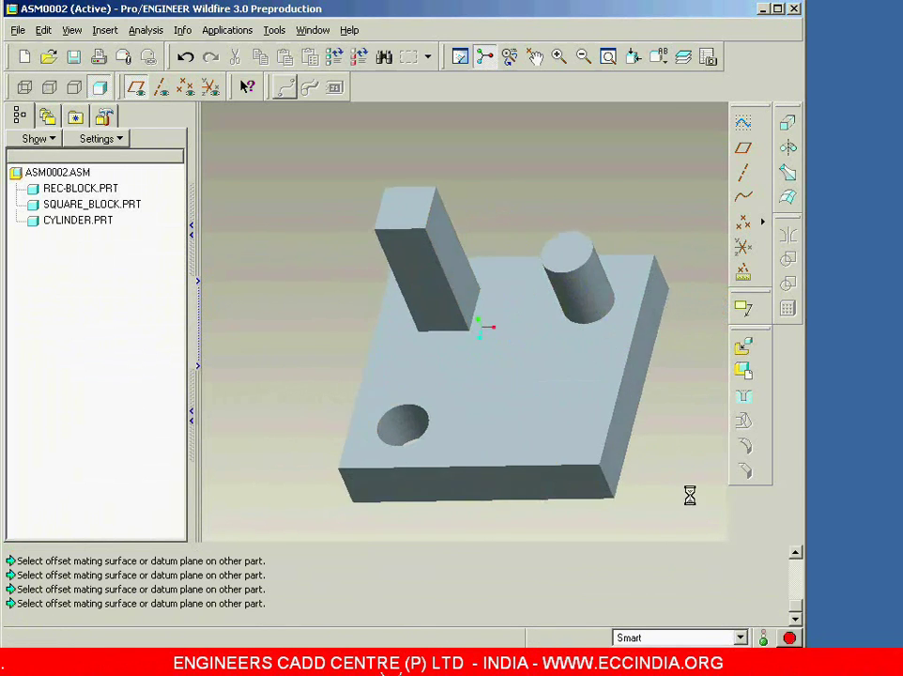